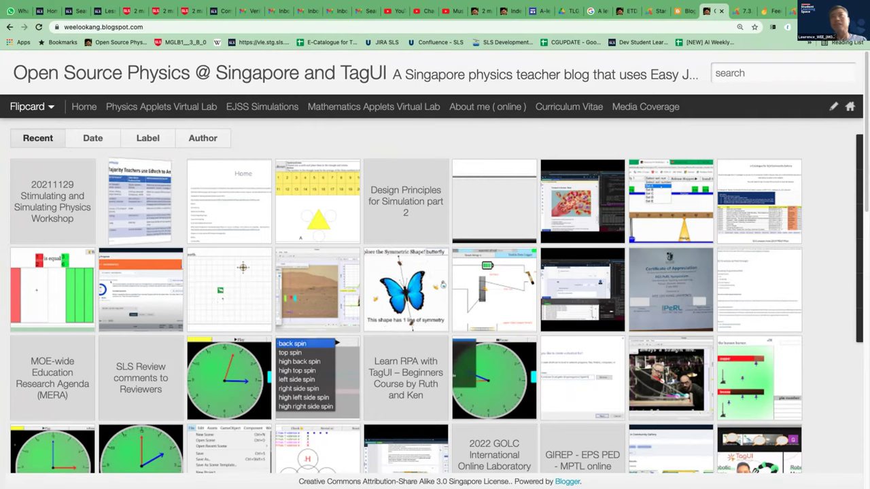
# Switch to the "7.3.8.5 Virtual Laboratory of 2 Stationary Mass" page and launch its embedded gravity simulation.
pyautogui.hotkey('ctrl', 'Tab')
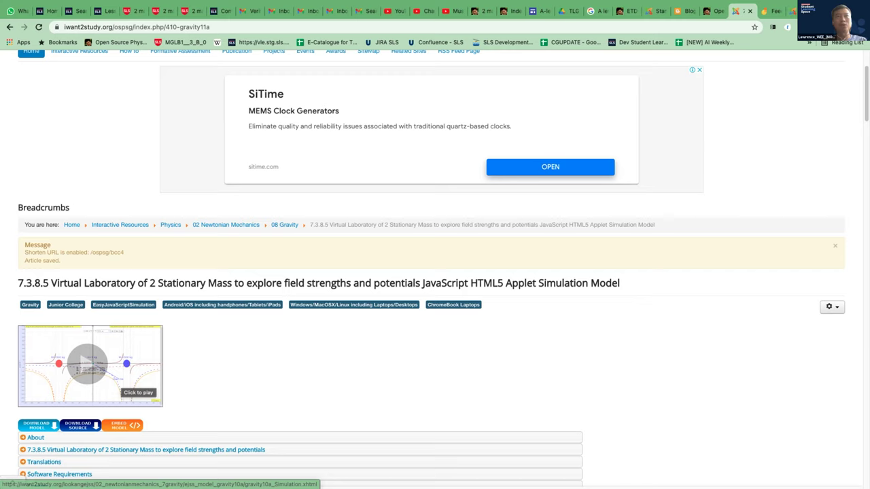
pyautogui.press('super+l')
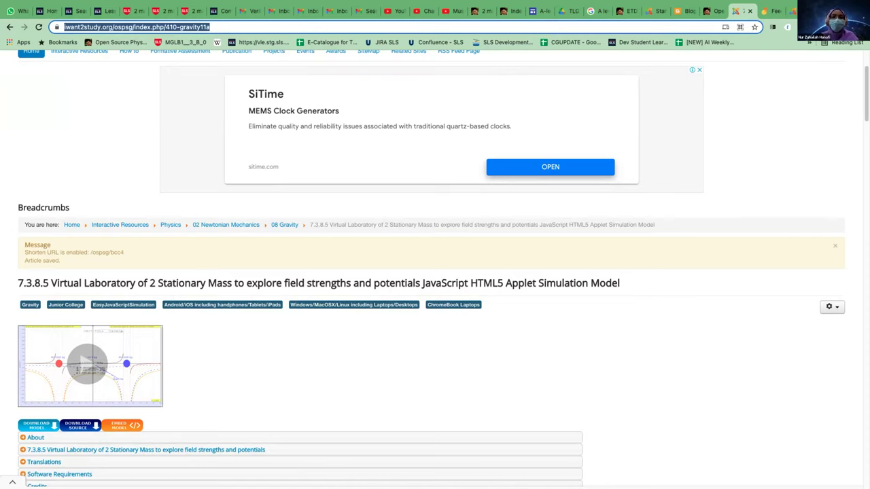
pyautogui.press('super+Tab')
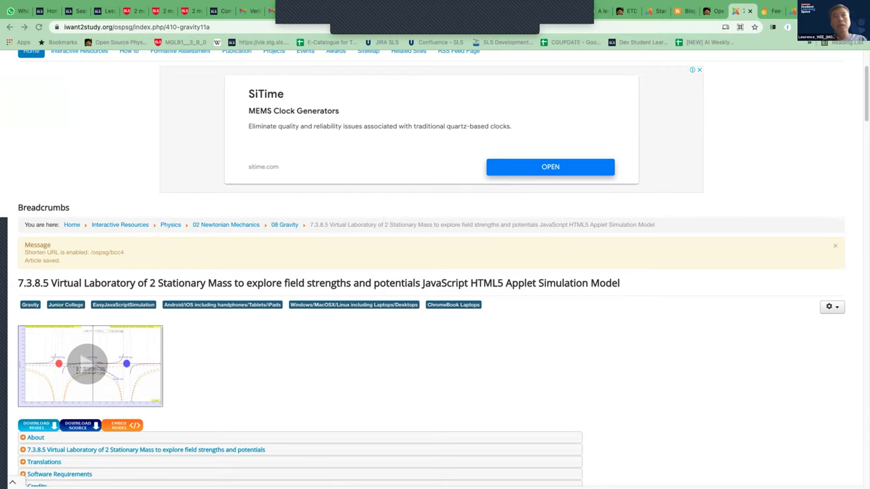
pyautogui.click(138, 28)
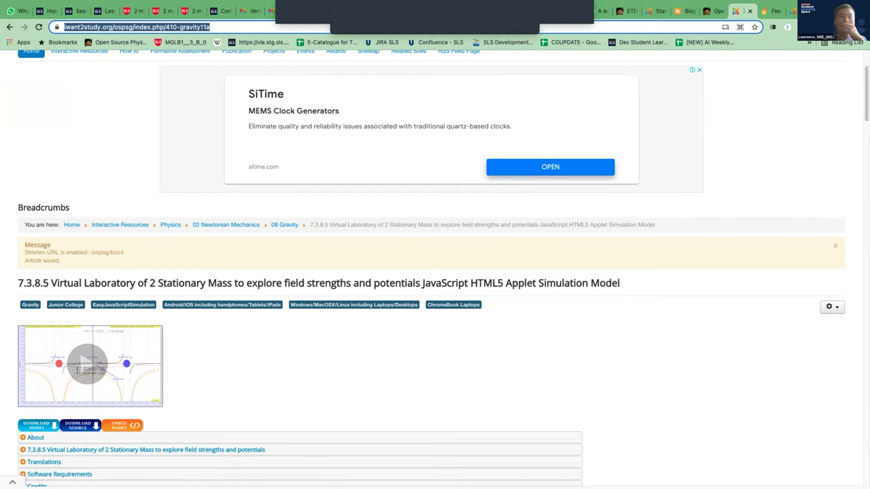
pyautogui.scroll(-2, 435, 272)
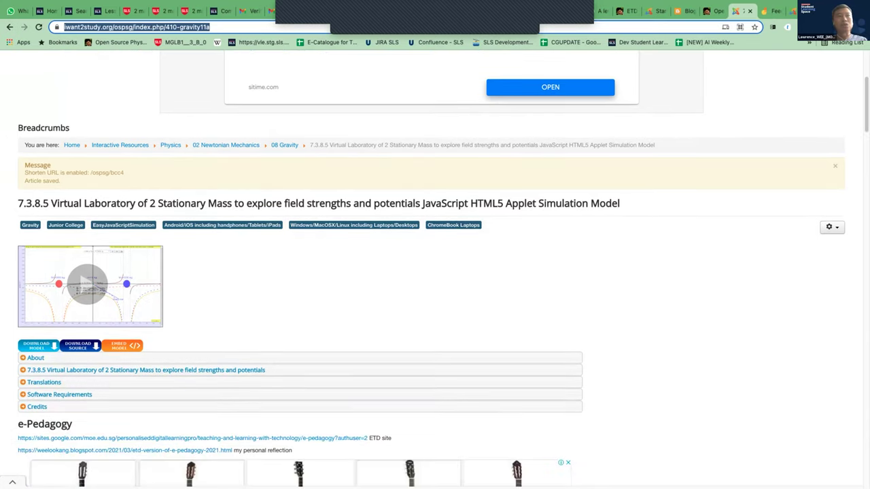
pyautogui.scroll(-2, 36, 287)
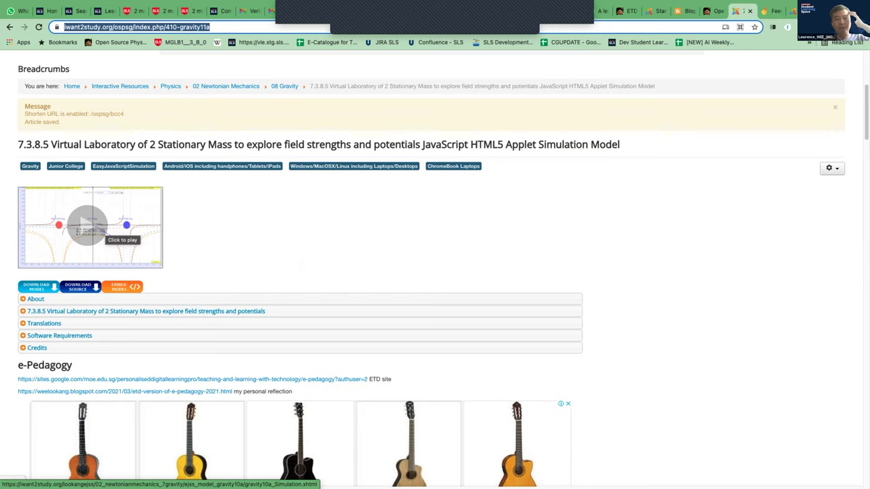
pyautogui.click(101, 226)
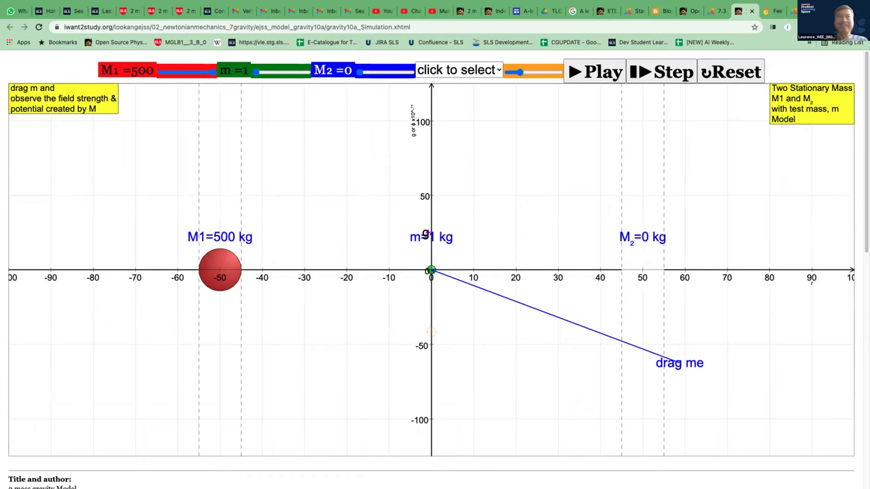
# Show the g1 field strength curve and adjust the vertical scale to about ±150.
pyautogui.moveTo(213, 72)
pyautogui.mouseDown()
pyautogui.moveTo(192, 72)
pyautogui.moveTo(213, 73)
pyautogui.mouseUp()
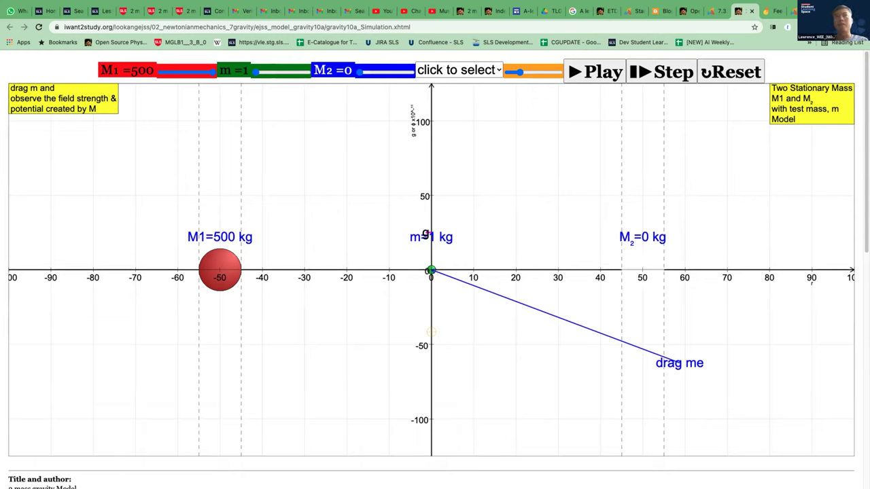
pyautogui.click(460, 70)
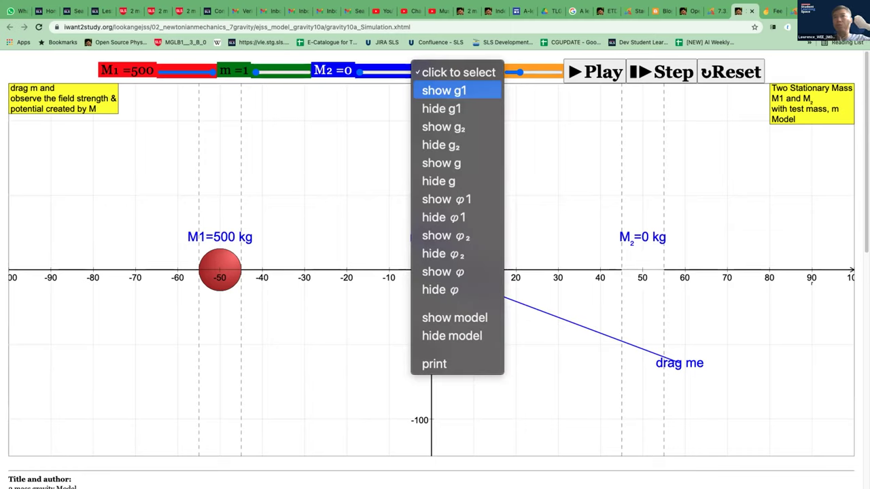
pyautogui.click(456, 89)
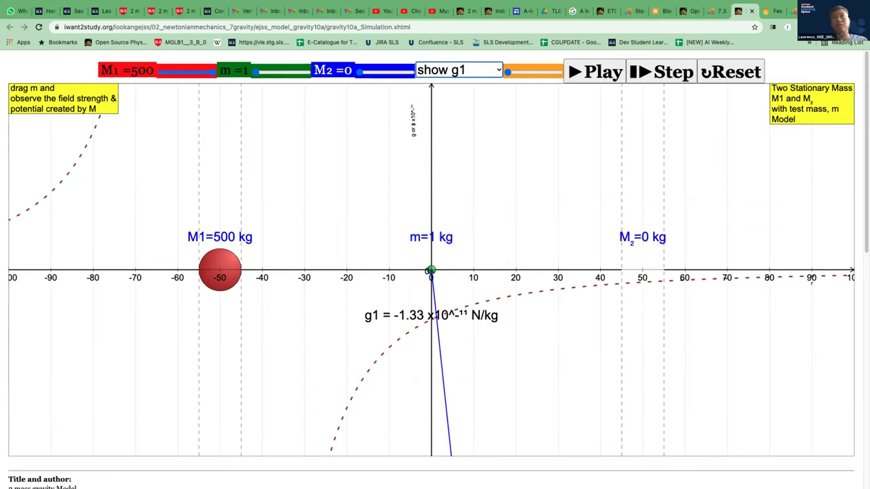
pyautogui.click(460, 70)
pyautogui.click(460, 72)
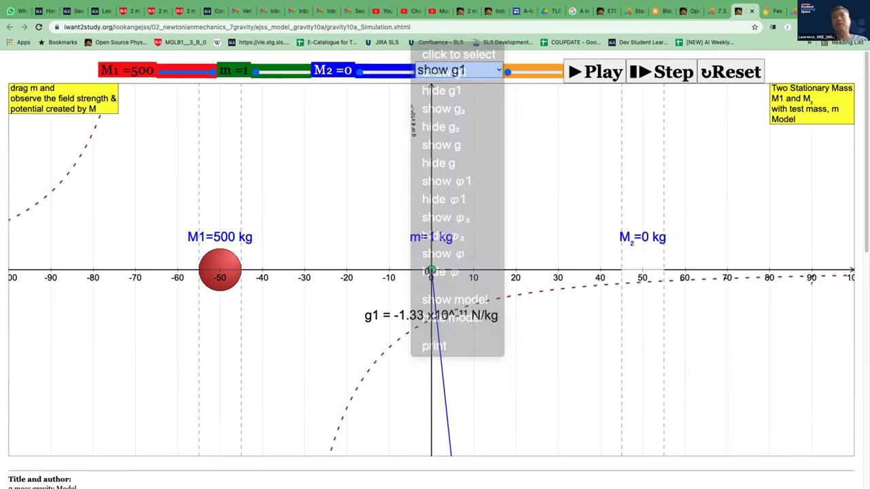
pyautogui.moveTo(508, 72); pyautogui.dragTo(523, 72)
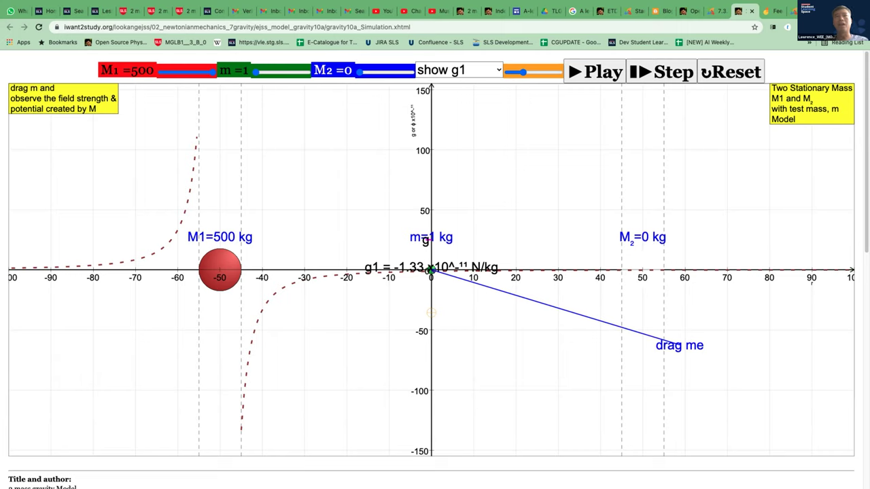
# Run the simulation with the test mass at about x = -29, repeat from the origin, and reset it.
pyautogui.moveTo(431, 270); pyautogui.dragTo(312, 416)
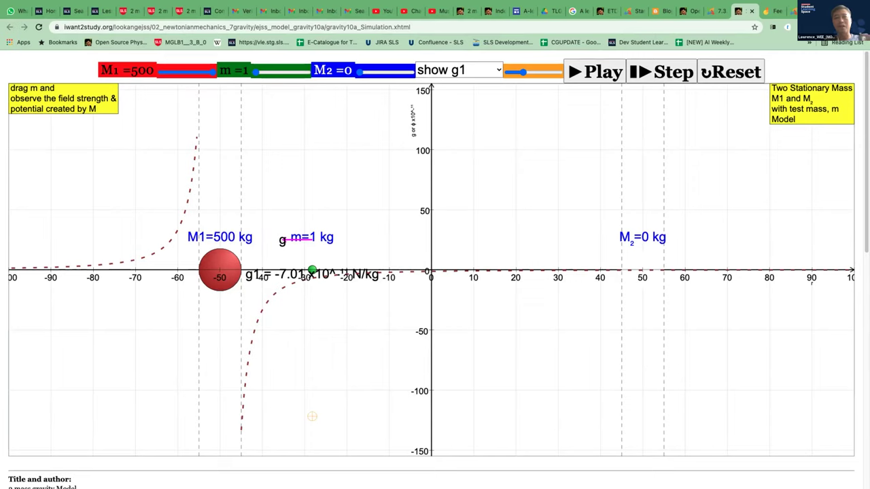
pyautogui.moveTo(312, 416)
pyautogui.mouseDown()
pyautogui.moveTo(301, 435)
pyautogui.moveTo(307, 428)
pyautogui.mouseUp()
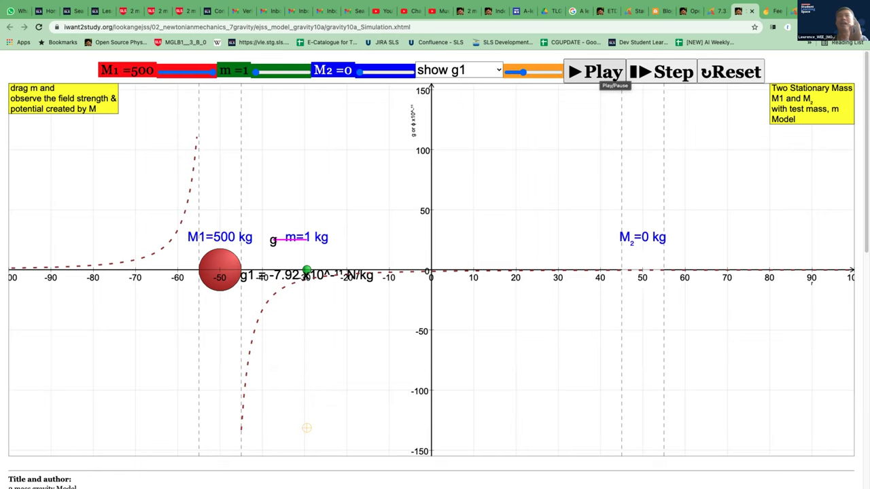
pyautogui.click(596, 72)
pyautogui.click(730, 71)
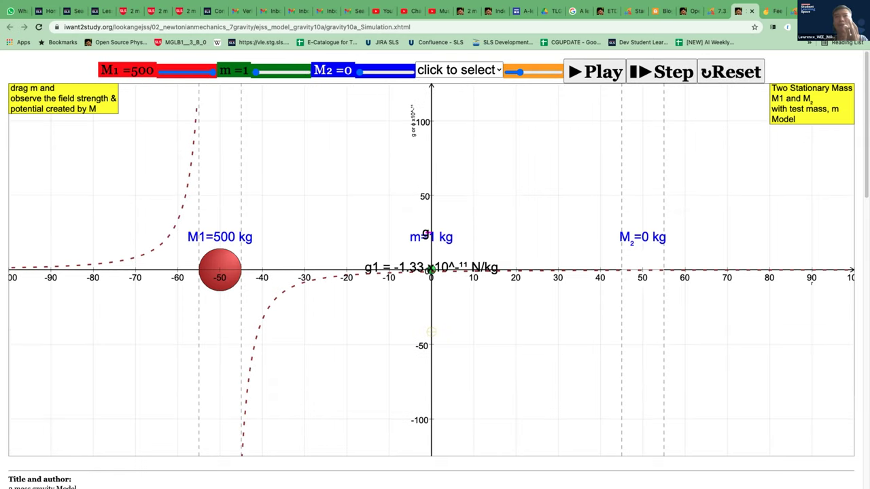
pyautogui.click(596, 71)
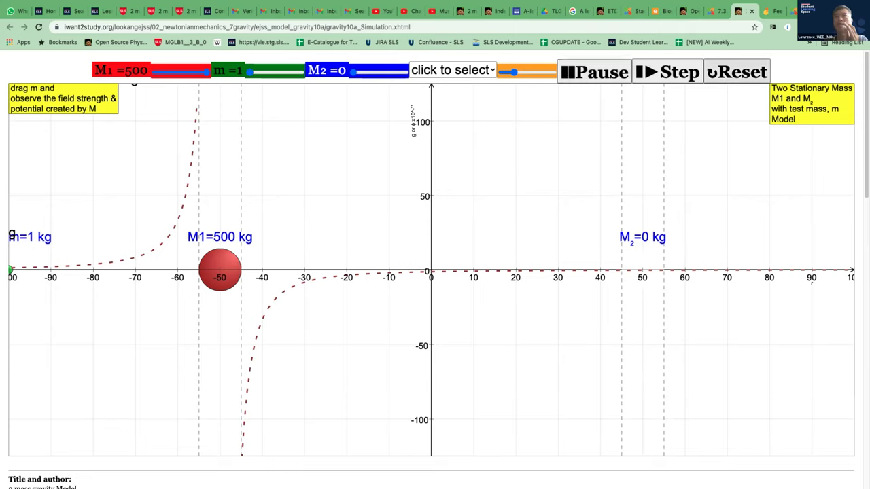
pyautogui.click(731, 71)
# Place the test mass at about x = -29, set M2 to 180 kg, and run the simulation before resetting it.
pyautogui.moveTo(431, 270); pyautogui.dragTo(308, 271)
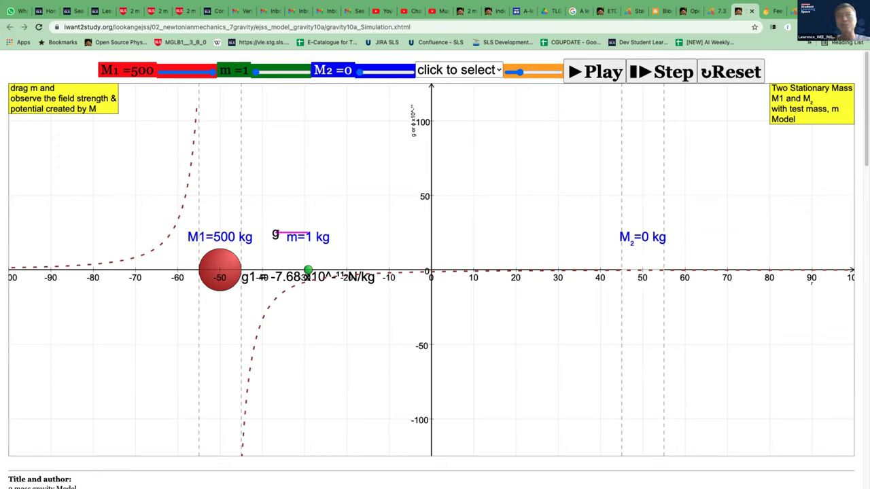
pyautogui.moveTo(359, 72); pyautogui.dragTo(385, 72)
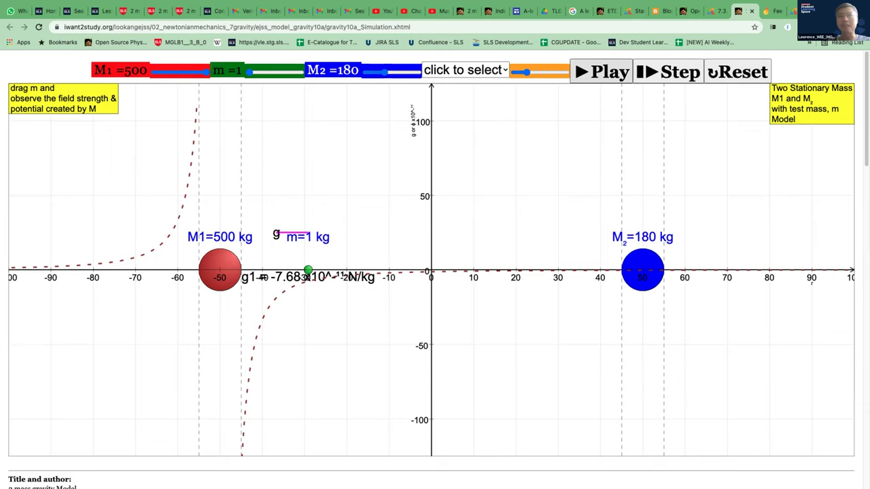
pyautogui.click(601, 71)
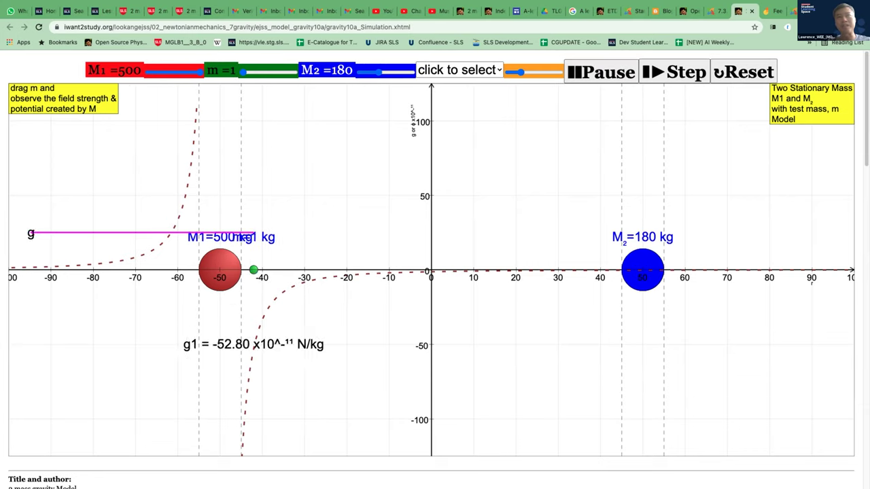
pyautogui.click(738, 71)
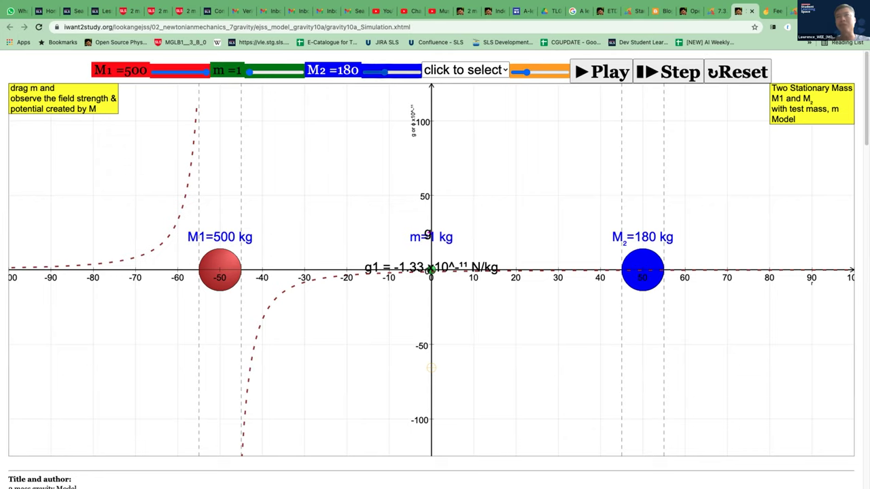
# Move the test mass to about x = -18 and reduce M1 to 434 kg.
pyautogui.moveTo(431, 270); pyautogui.dragTo(355, 270)
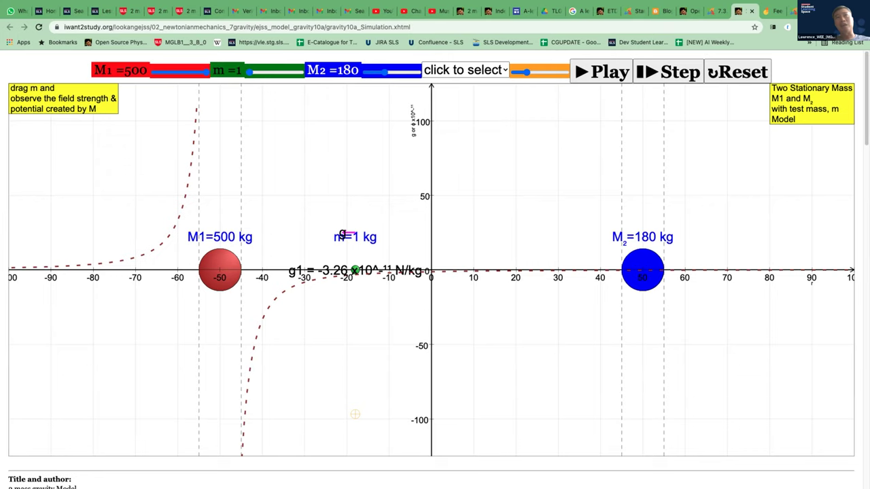
pyautogui.click(466, 70)
pyautogui.click(206, 73)
pyautogui.moveTo(207, 73); pyautogui.dragTo(198, 72)
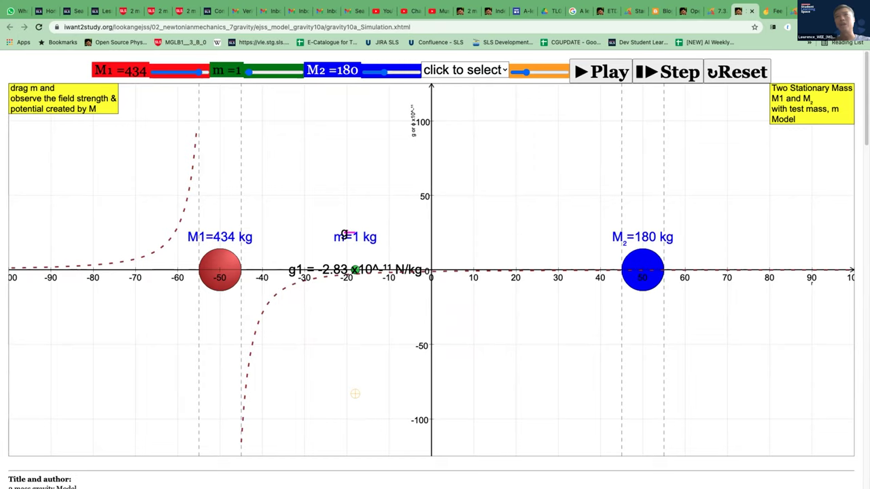
# Show the g₂ field strength curve produced by M2.
pyautogui.click(466, 70)
pyautogui.press('Down')
pyautogui.press('Down')
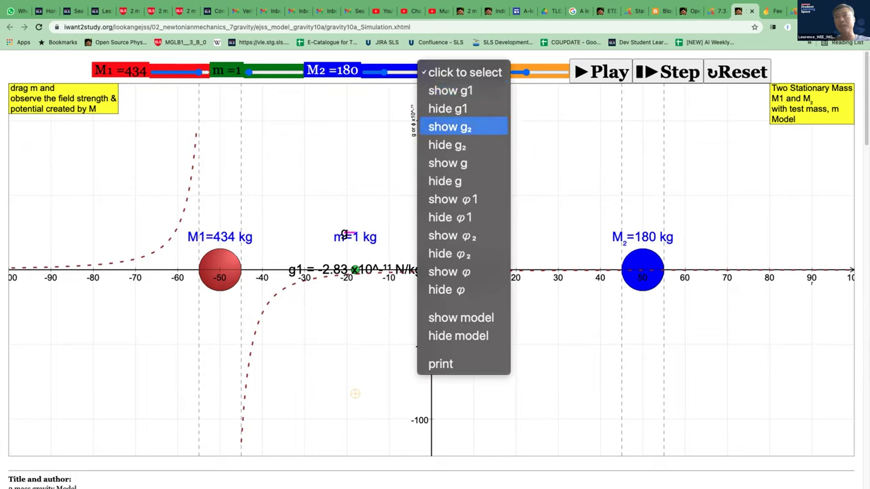
pyautogui.press('Return')
# Reposition M2 to about x = 28, M1 to about x = -38, and the test mass to about x = -2.
pyautogui.moveTo(643, 270); pyautogui.dragTo(551, 270)
pyautogui.moveTo(220, 270); pyautogui.dragTo(270, 269)
pyautogui.moveTo(355, 270); pyautogui.dragTo(429, 270)
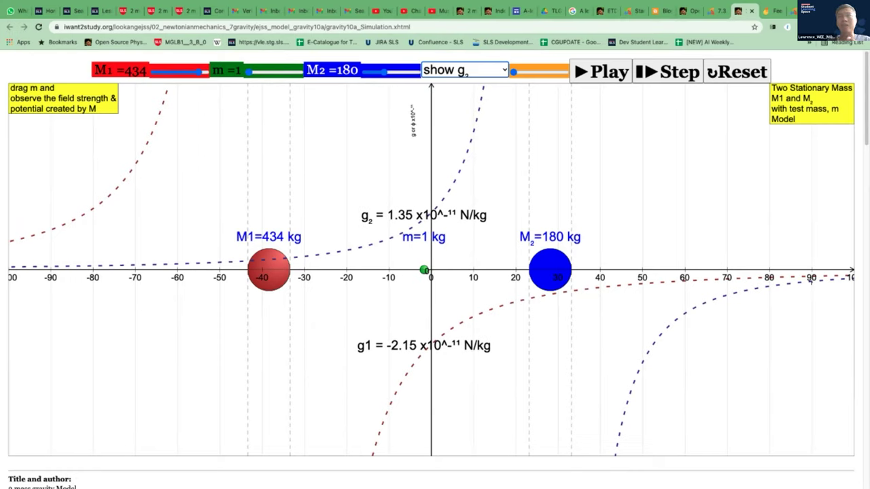
# Show the resultant g curve and move the test mass to about x = 2, near where the curve crosses zero.
pyautogui.click(465, 69)
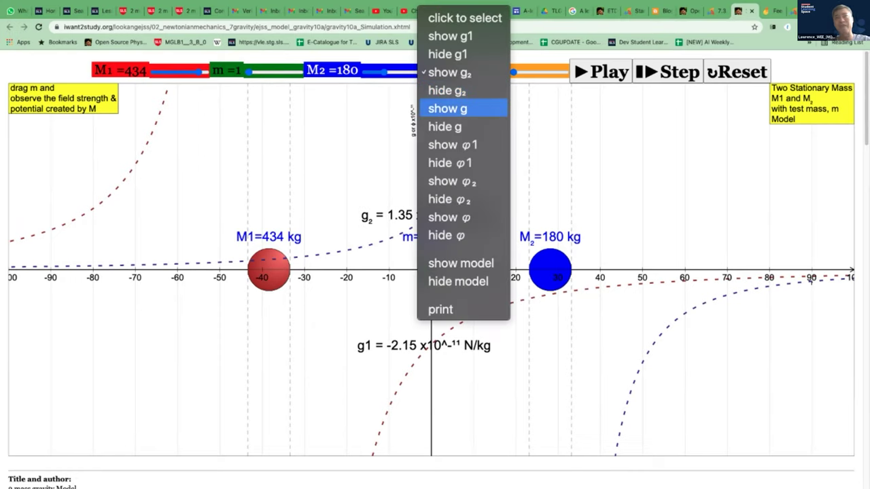
pyautogui.click(448, 109)
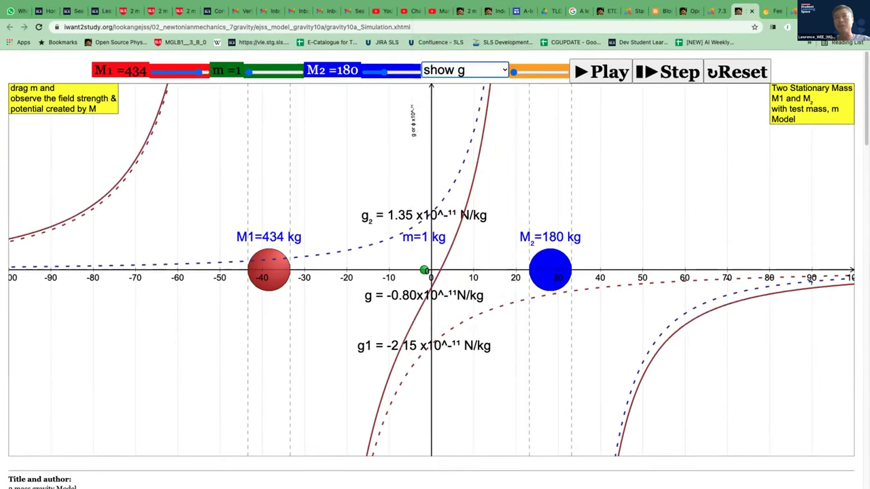
pyautogui.moveTo(424, 271); pyautogui.dragTo(441, 269)
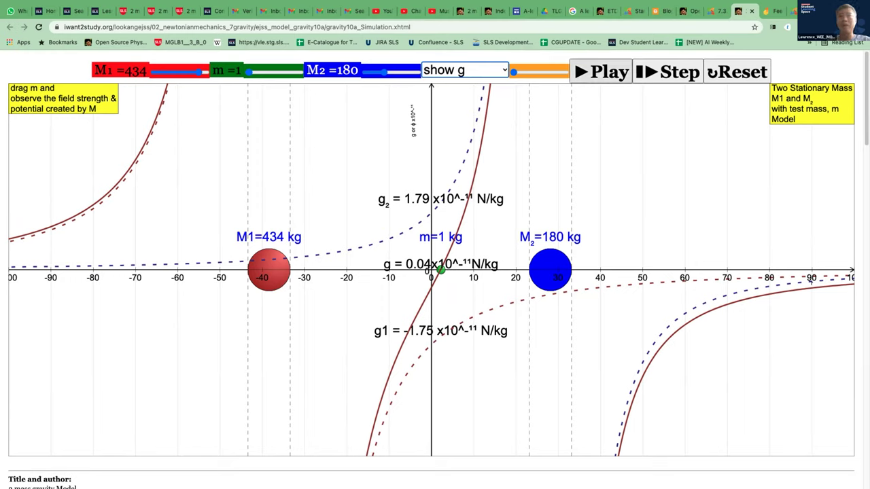
# Run and pause the simulation twice near the zero-field point, returning the test mass to about x = 2 between runs.
pyautogui.click(602, 72)
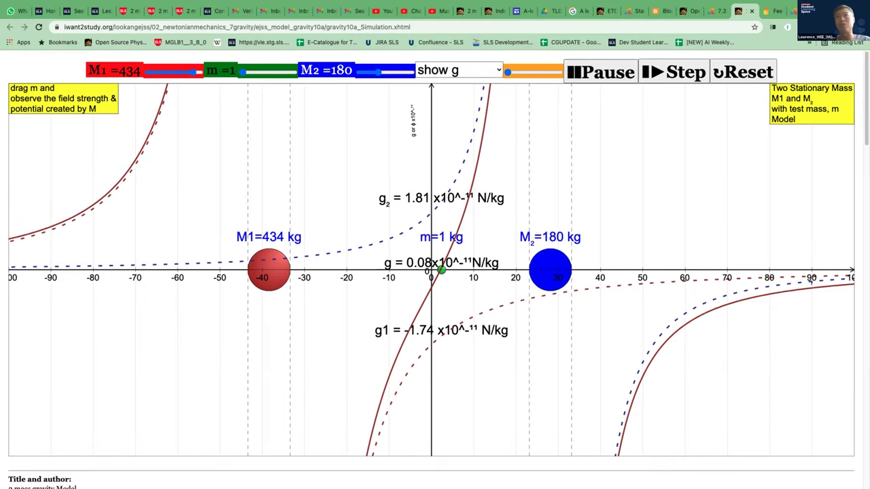
pyautogui.click(601, 72)
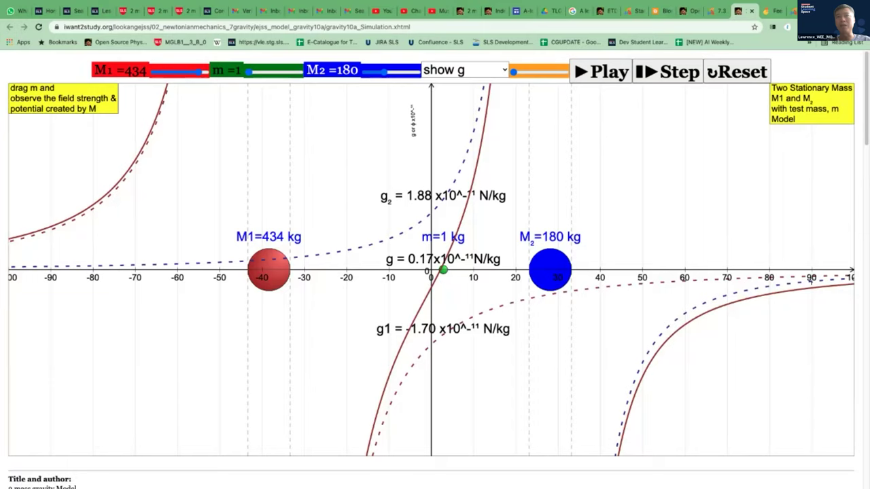
pyautogui.moveTo(443, 270); pyautogui.dragTo(441, 270)
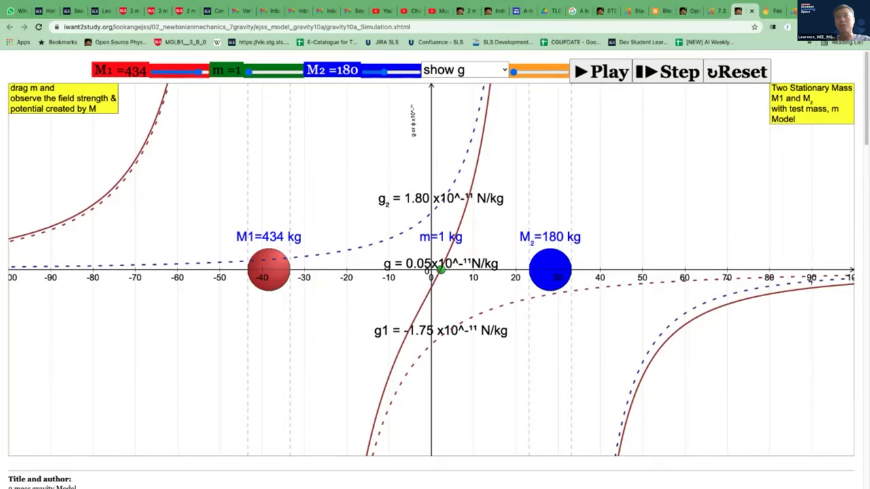
pyautogui.click(602, 72)
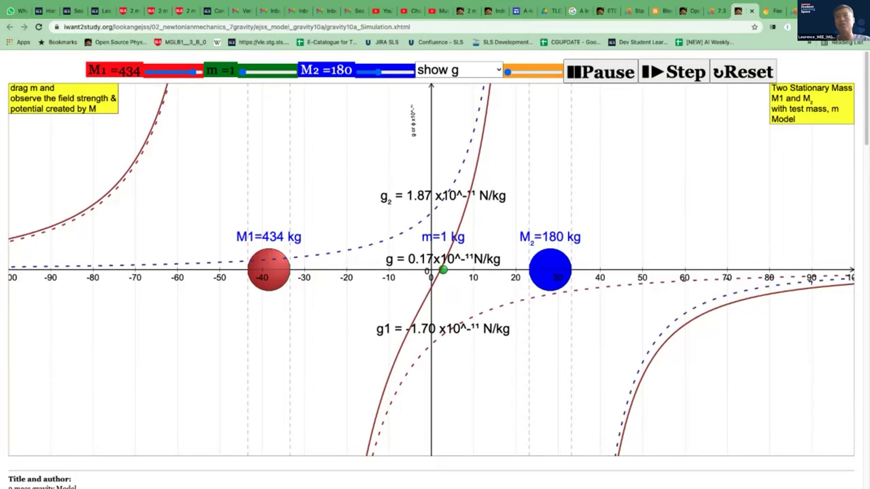
pyautogui.click(601, 72)
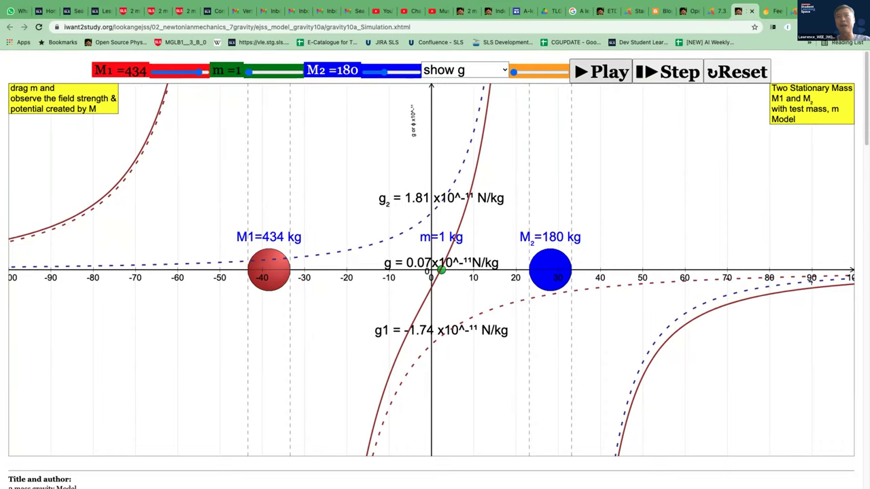
# Reset the simulation and run it with both M1 and M2 set to 500 kg.
pyautogui.click(737, 72)
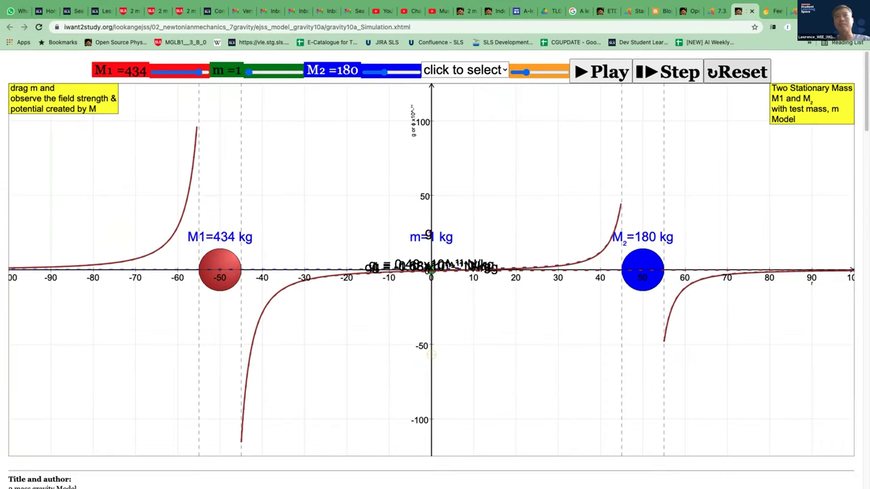
pyautogui.moveTo(384, 72); pyautogui.dragTo(419, 71)
pyautogui.moveTo(200, 72); pyautogui.dragTo(208, 72)
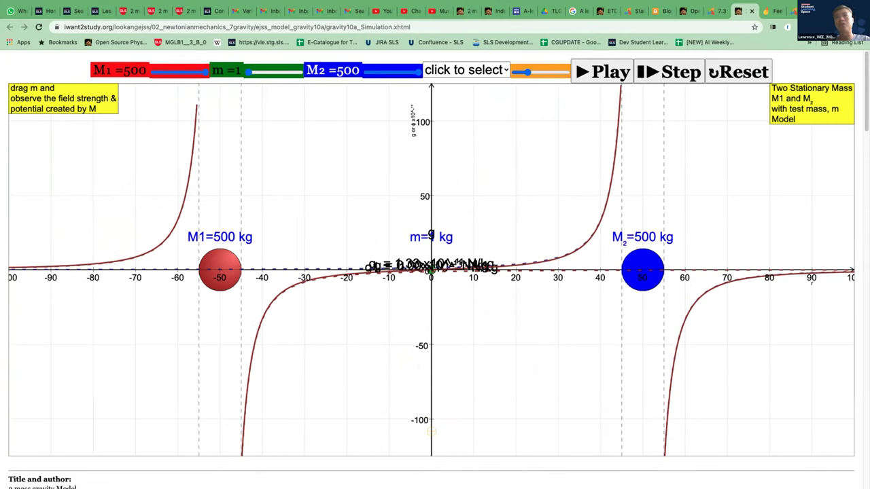
pyautogui.click(603, 72)
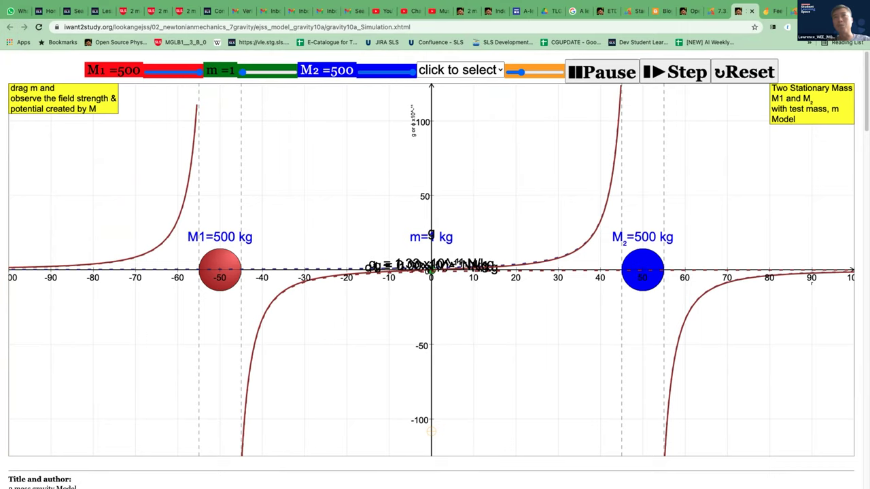
# Hide the g1, g₂ and resultant g curves, and pause the simulation.
pyautogui.click(460, 70)
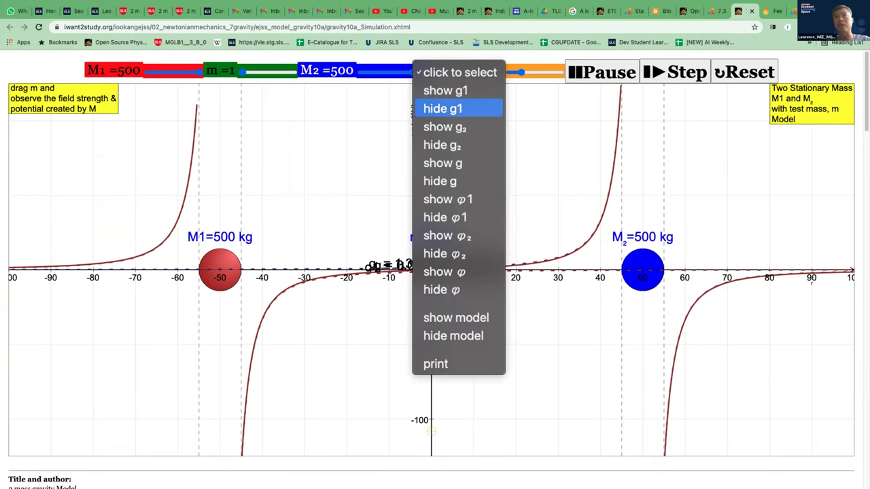
pyautogui.click(451, 109)
pyautogui.click(460, 70)
pyautogui.click(448, 109)
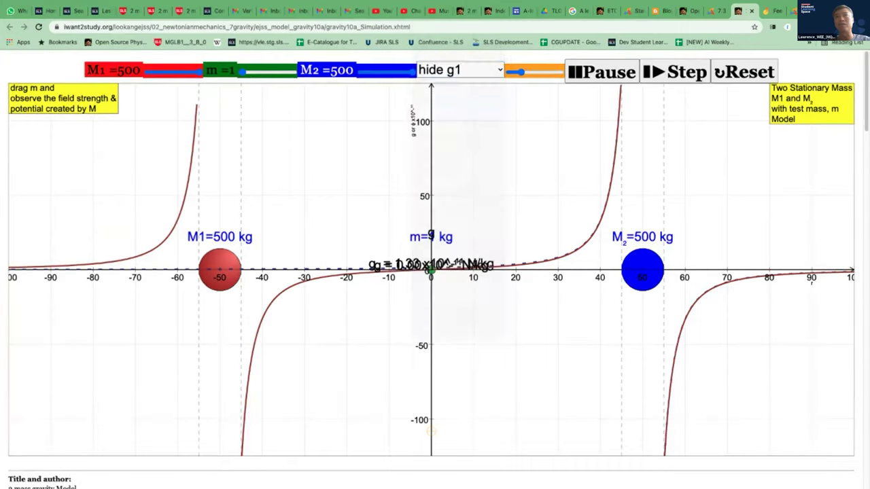
pyautogui.click(460, 70)
pyautogui.click(449, 109)
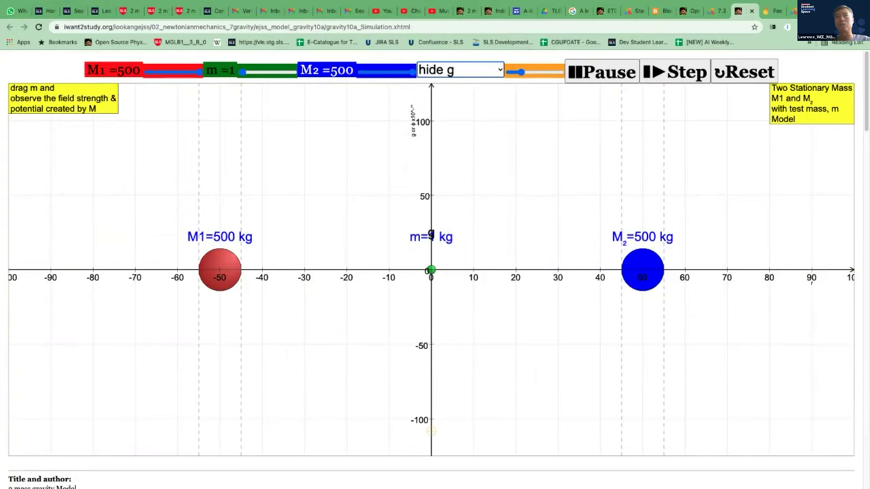
pyautogui.click(460, 70)
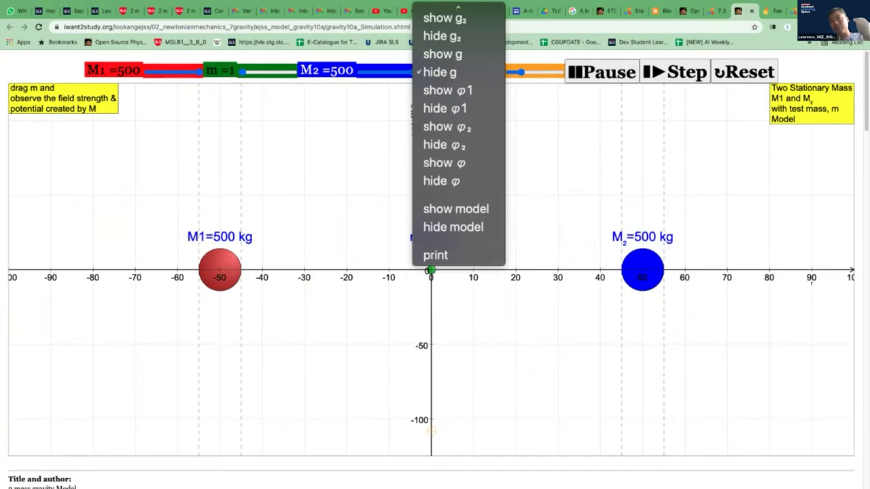
pyautogui.press('Escape')
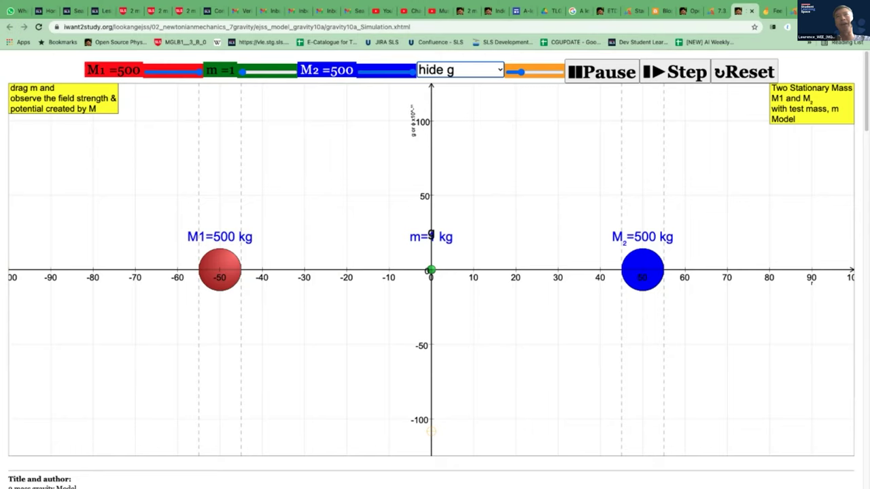
pyautogui.click(602, 72)
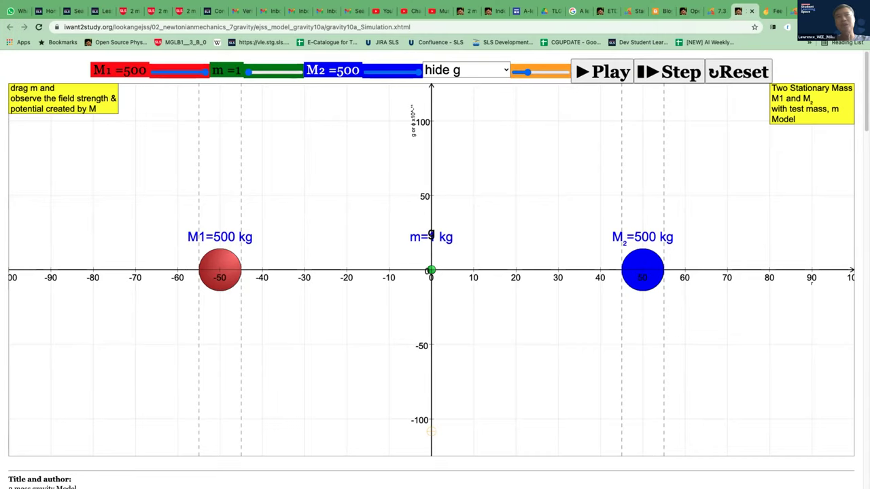
# Shift M1 to about x = -51 and M2 to about x = 52, and reset the simulation.
pyautogui.click(466, 70)
pyautogui.moveTo(220, 269)
pyautogui.mouseDown()
pyautogui.moveTo(301, 270)
pyautogui.moveTo(215, 270)
pyautogui.mouseUp()
pyautogui.moveTo(643, 270); pyautogui.dragTo(575, 270)
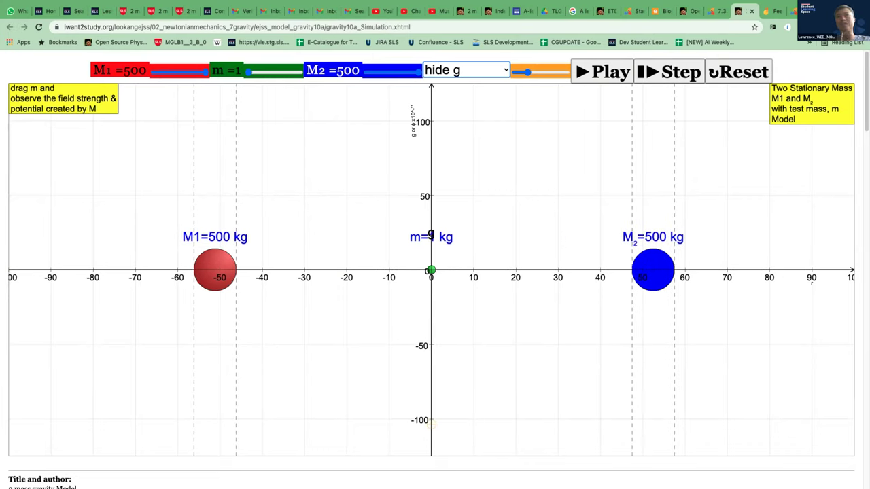
pyautogui.click(466, 70)
pyautogui.click(462, 163)
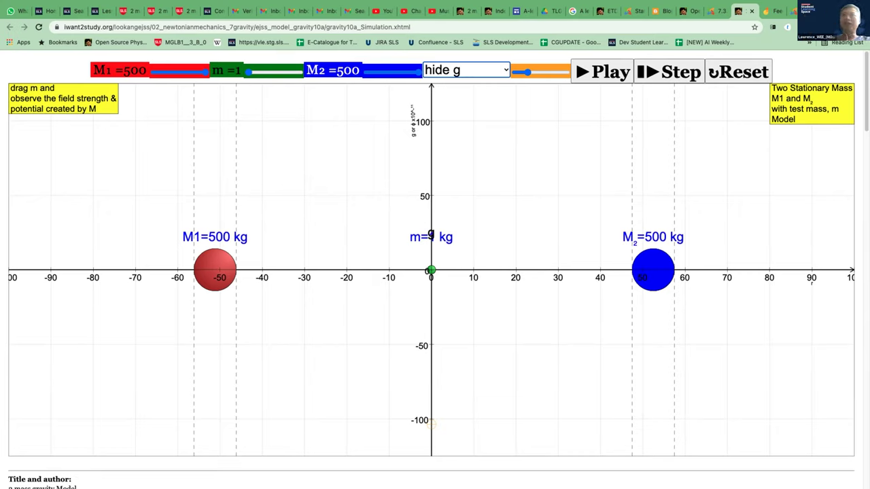
pyautogui.click(738, 71)
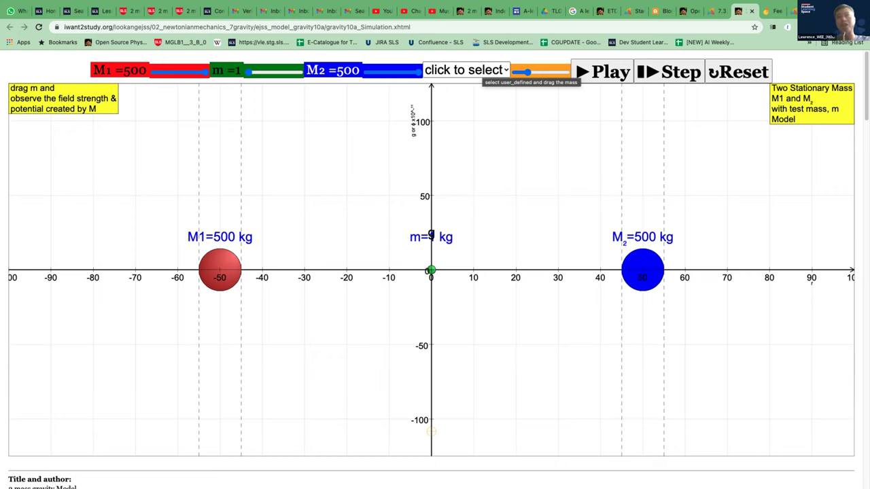
# Show the user-defined model and choose the suggested expression 6.67*500/r^2.
pyautogui.click(466, 70)
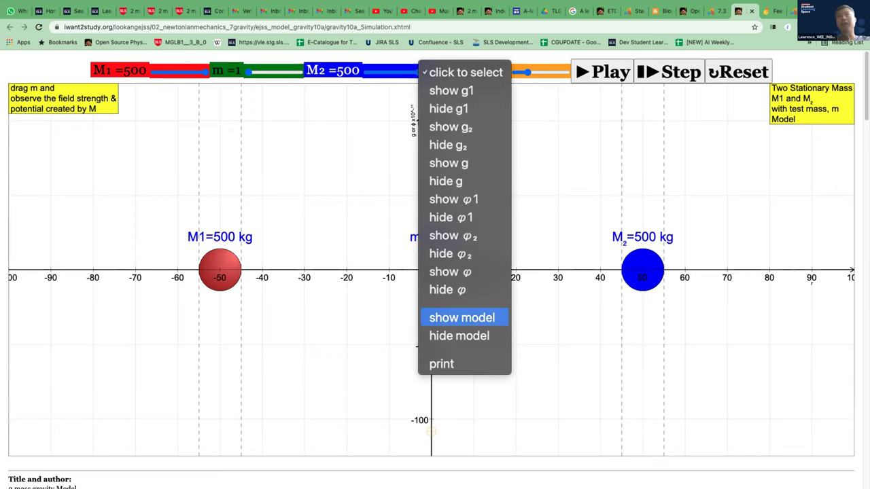
pyautogui.click(463, 319)
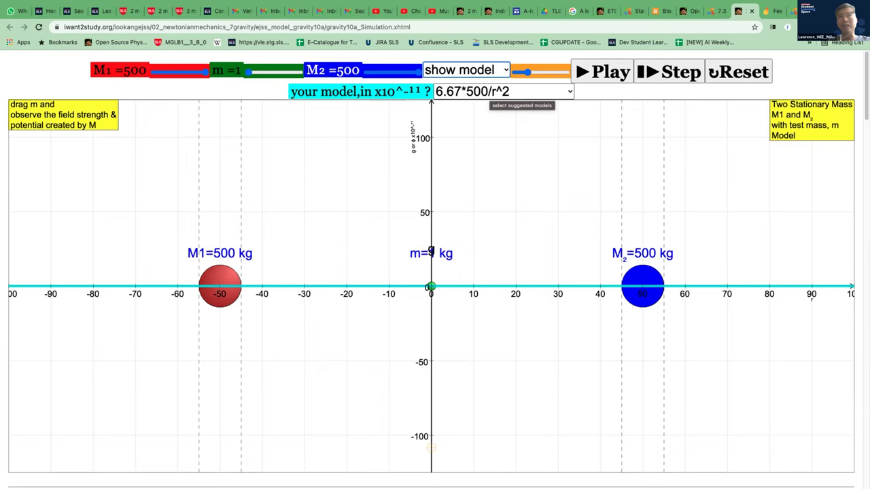
pyautogui.click(500, 91)
pyautogui.click(499, 94)
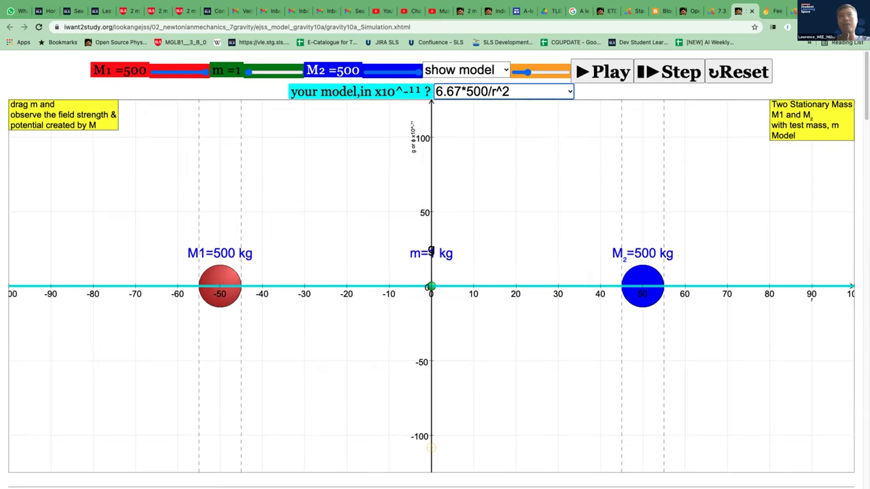
pyautogui.click(499, 91)
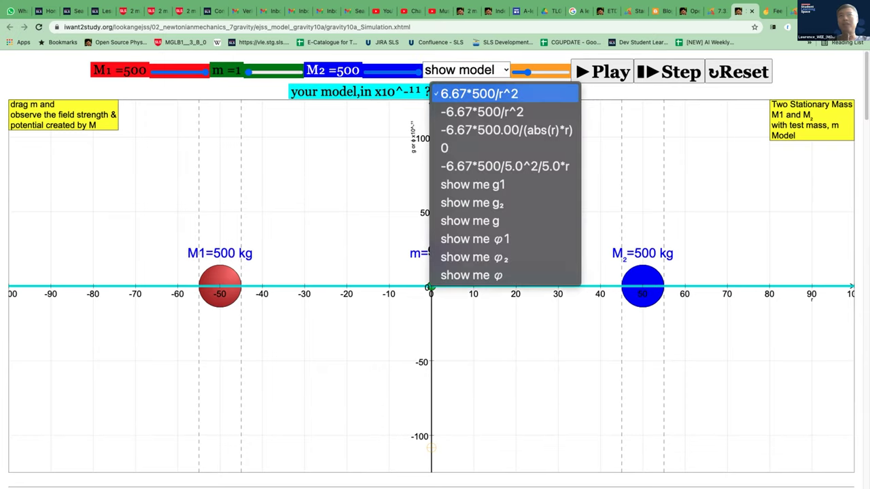
pyautogui.click(500, 93)
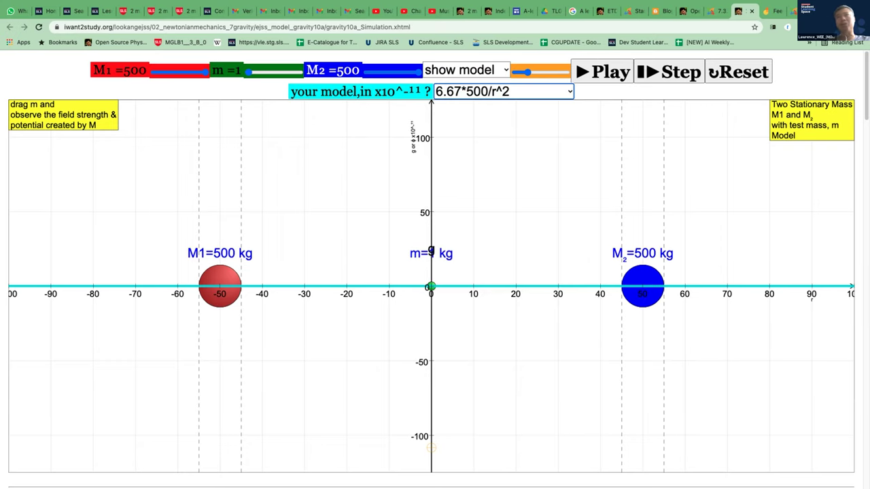
# Change the model expression to -6.67*500/r^2.
pyautogui.click(499, 92)
pyautogui.click(500, 112)
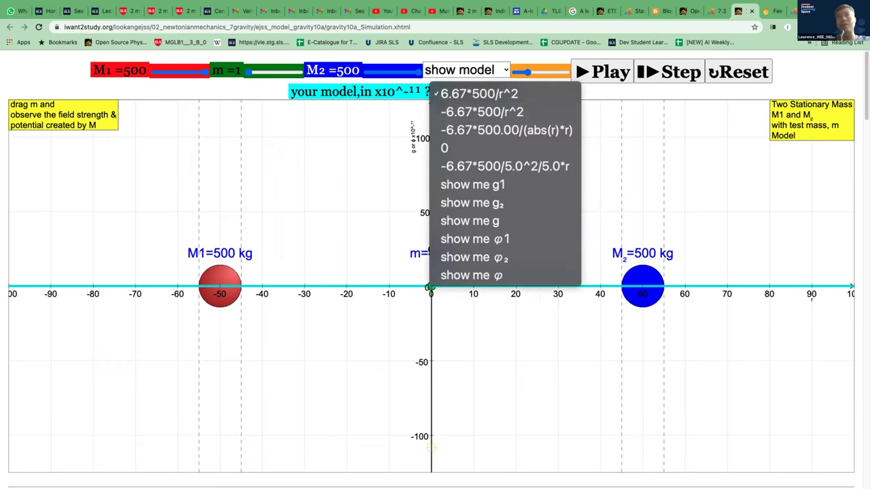
pyautogui.click(499, 92)
pyautogui.click(500, 76)
pyautogui.click(499, 93)
pyautogui.click(500, 111)
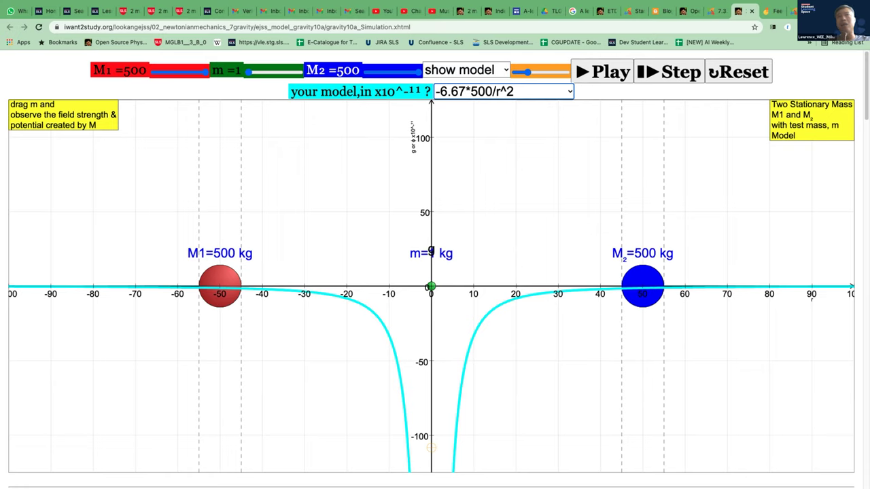
# Show the resultant g curve together with the model curve.
pyautogui.click(466, 70)
pyautogui.press('Up')
pyautogui.press('Up')
pyautogui.press('Up')
pyautogui.press('Up')
pyautogui.press('Up')
pyautogui.press('Up')
pyautogui.press('Up')
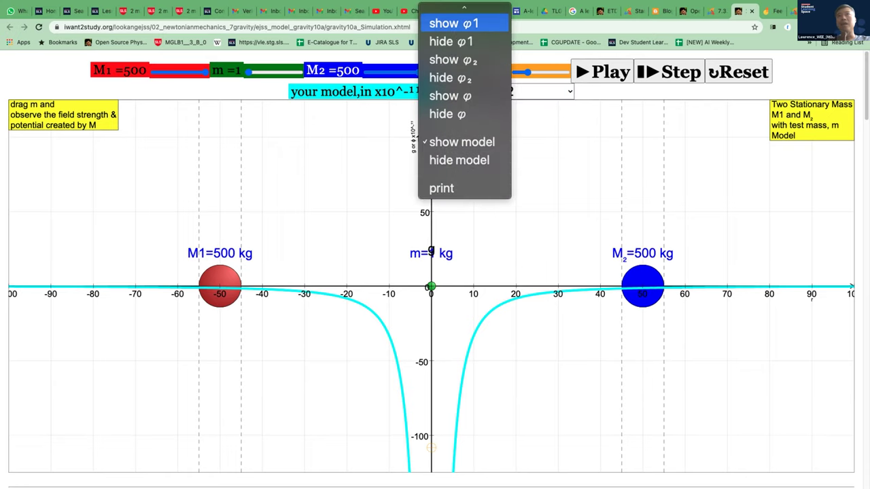
pyautogui.press('Up')
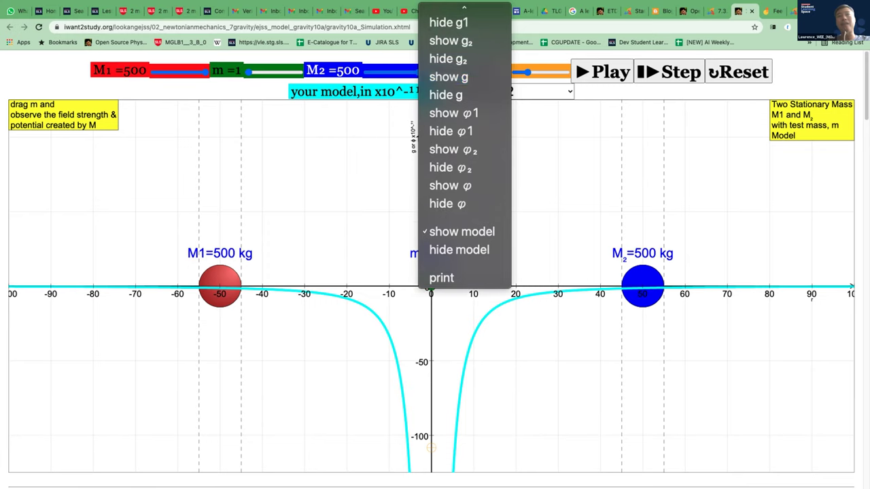
pyautogui.press('Return')
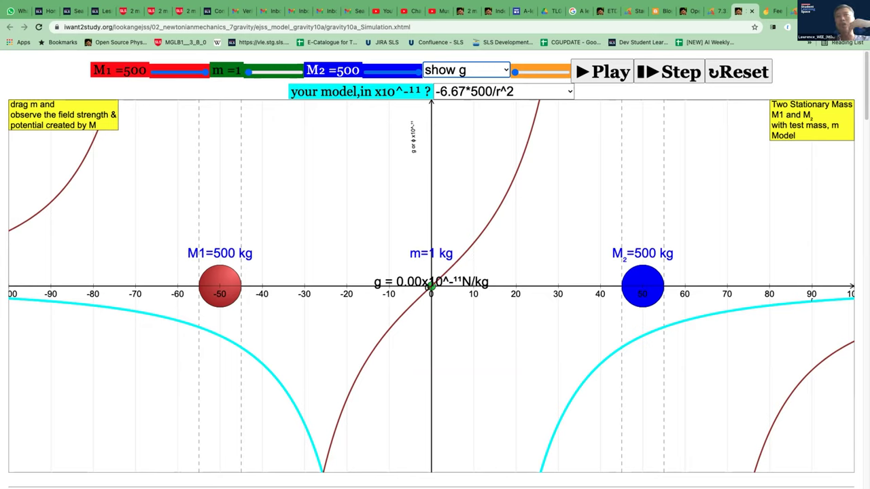
# Compare the resultant g curve with the suggested models -6.67*500.00/(abs(r)*r), 6.67*500/r^2 and 0 in turn.
pyautogui.click(503, 91)
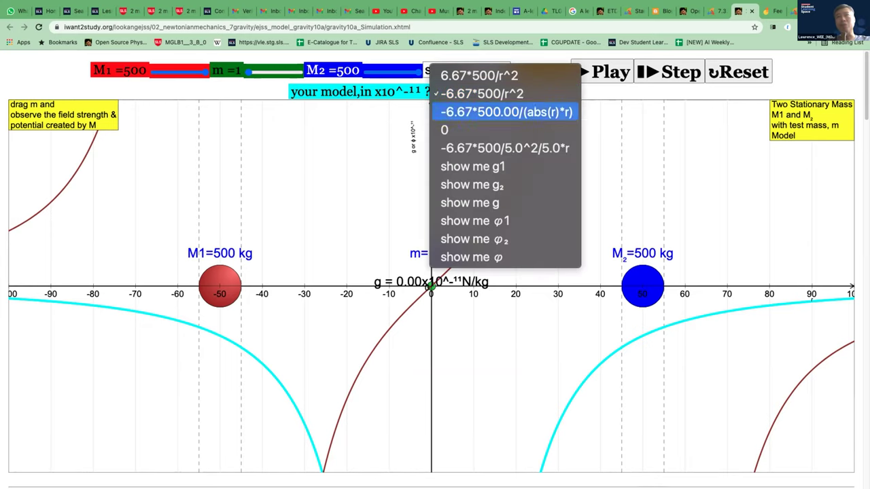
pyautogui.click(495, 107)
pyautogui.click(503, 92)
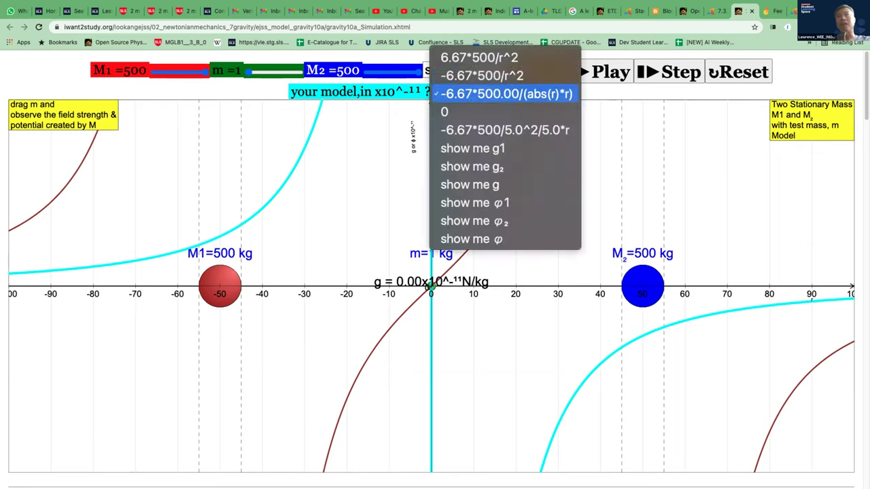
pyautogui.click(495, 58)
pyautogui.press('Down')
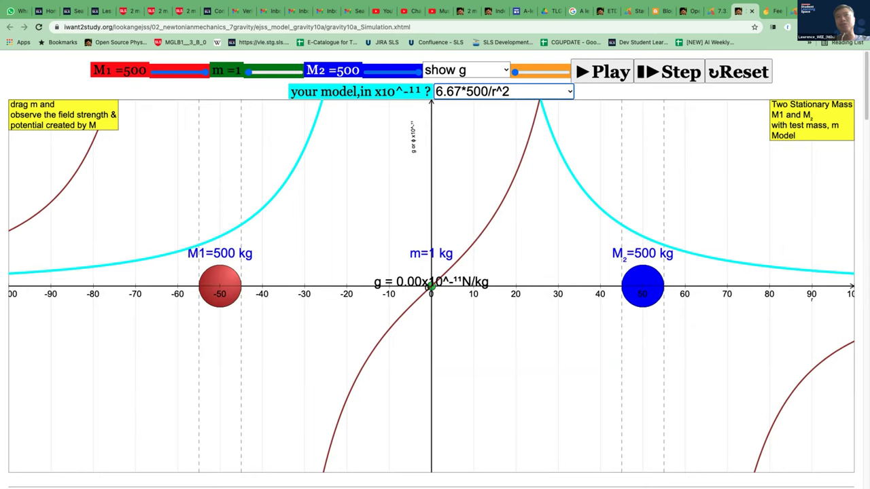
pyautogui.click(503, 91)
pyautogui.click(476, 147)
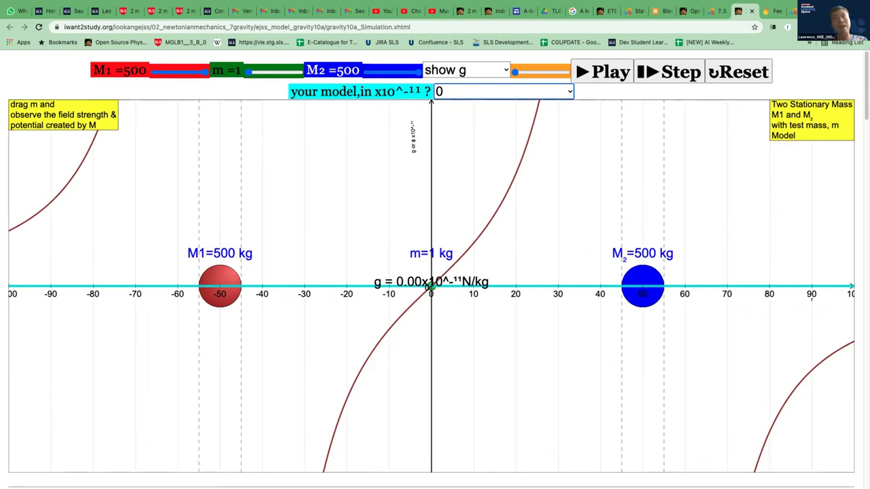
pyautogui.moveTo(381, 92)
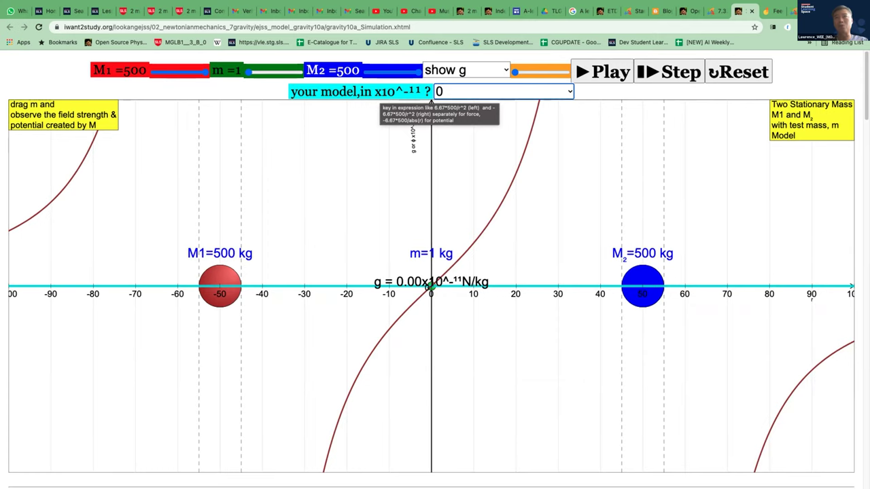
# Set the model to "show me g1" to overlay the field of M1 on the resultant g curve.
pyautogui.click(439, 92)
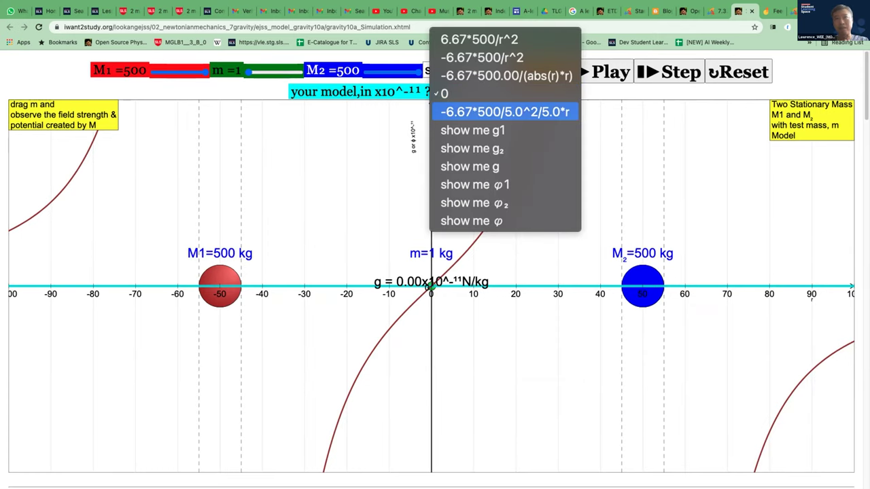
pyautogui.press('Down')
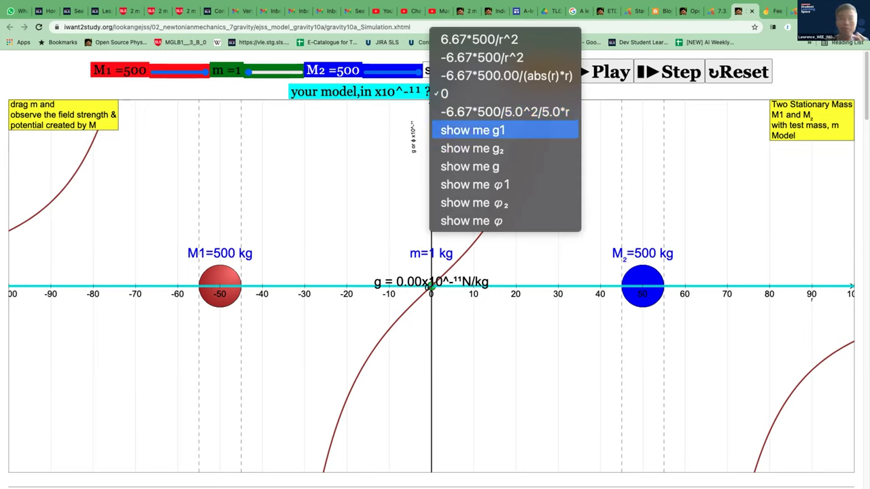
pyautogui.press('Down')
pyautogui.press('Down')
pyautogui.press('Down')
pyautogui.press('Down')
pyautogui.press('Up')
pyautogui.press('Up')
pyautogui.press('Up')
pyautogui.press('Up')
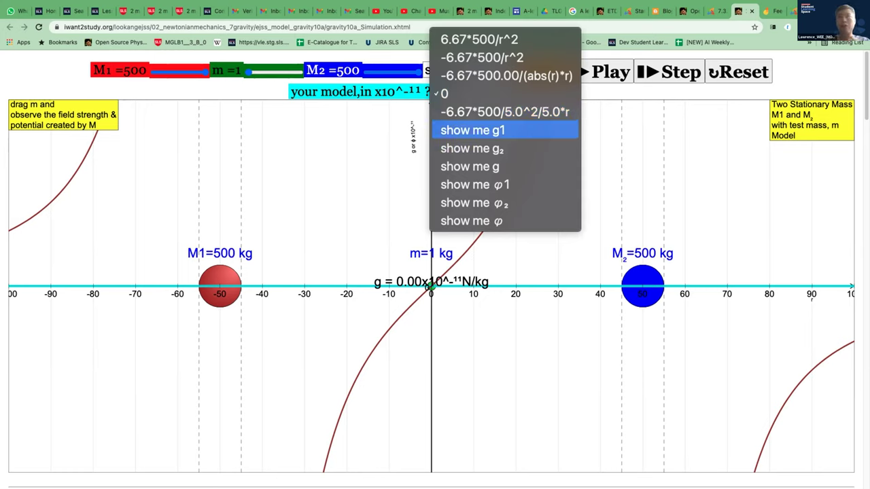
pyautogui.press('Down')
pyautogui.press('Down')
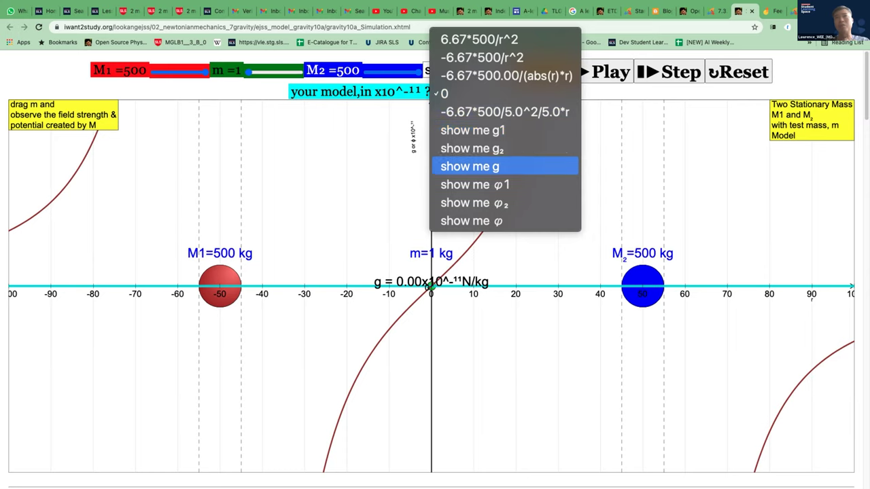
pyautogui.press('Up')
pyautogui.press('Down')
pyautogui.press('Up')
pyautogui.press('Up')
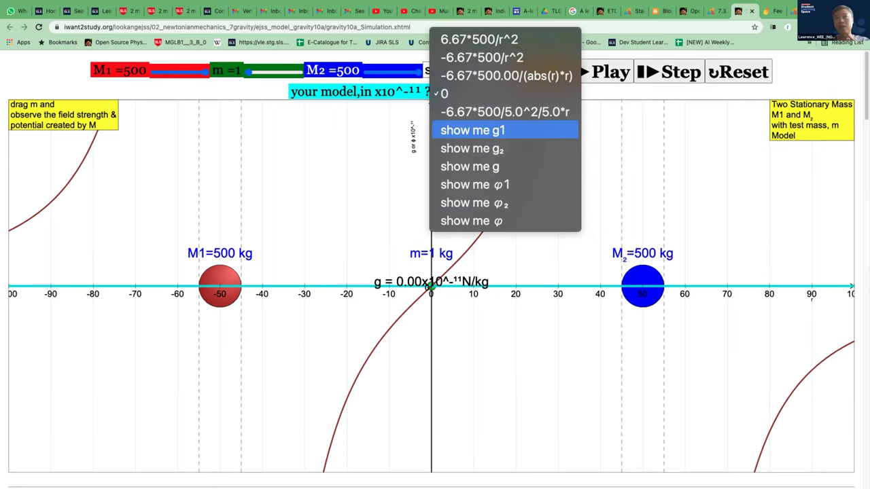
pyautogui.press('Return')
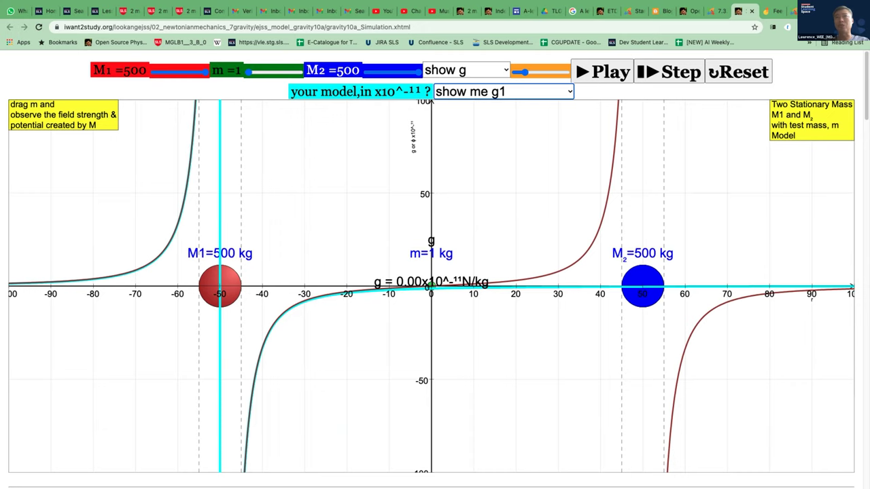
# Switch the model overlay to "show me g₂" and finally to "show me g".
pyautogui.click(503, 92)
pyautogui.click(503, 112)
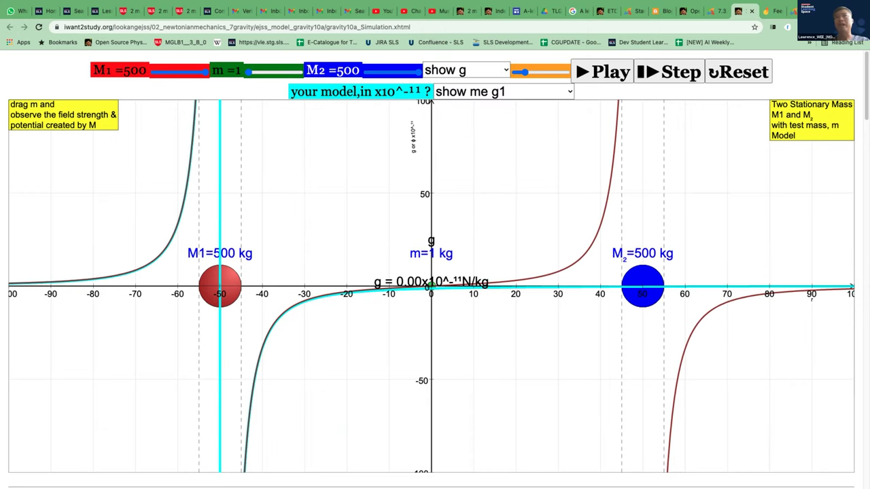
pyautogui.press('space')
pyautogui.press('Down')
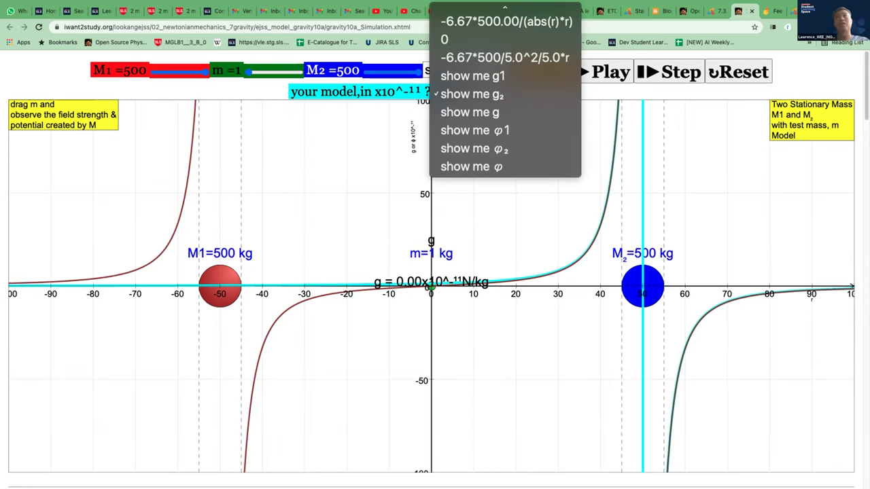
pyautogui.press('Return')
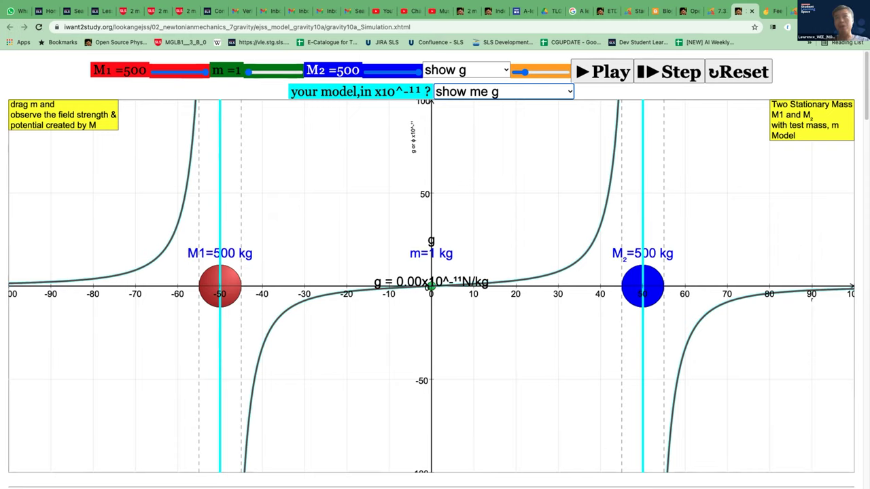
pyautogui.press('space')
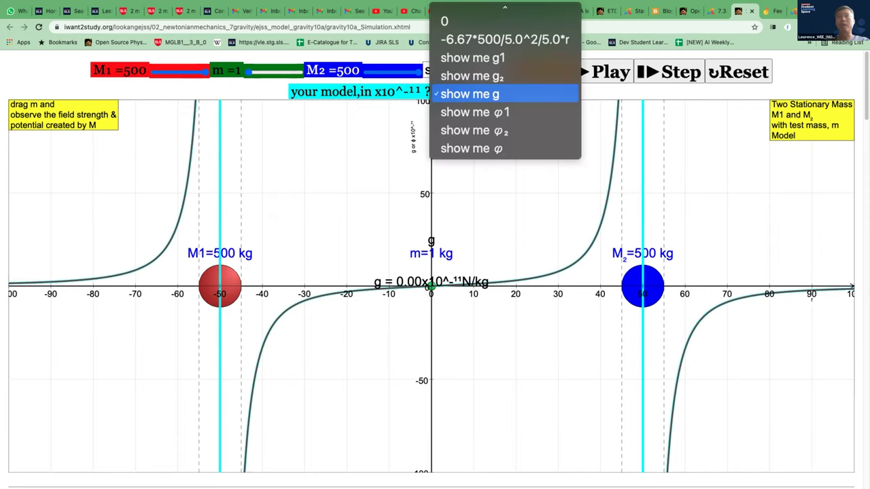
pyautogui.press('Return')
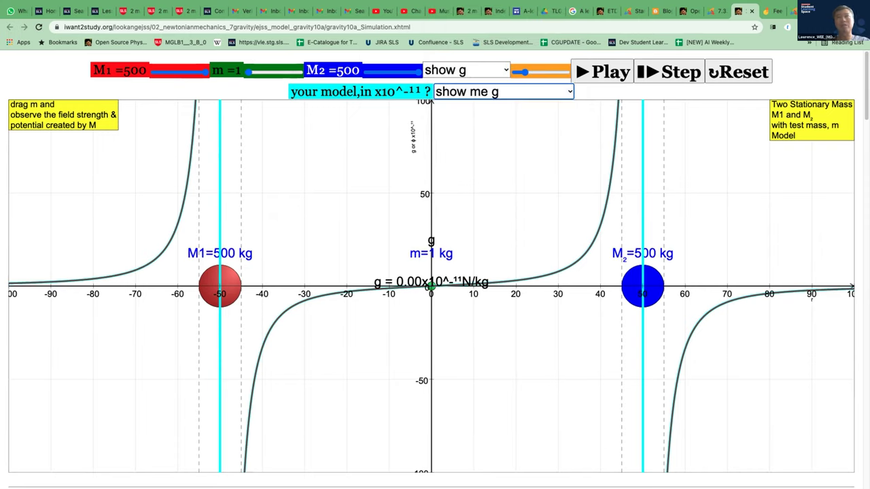
# Turn the "show me g" model into an editable expression and inspect its formula.
pyautogui.click(499, 92)
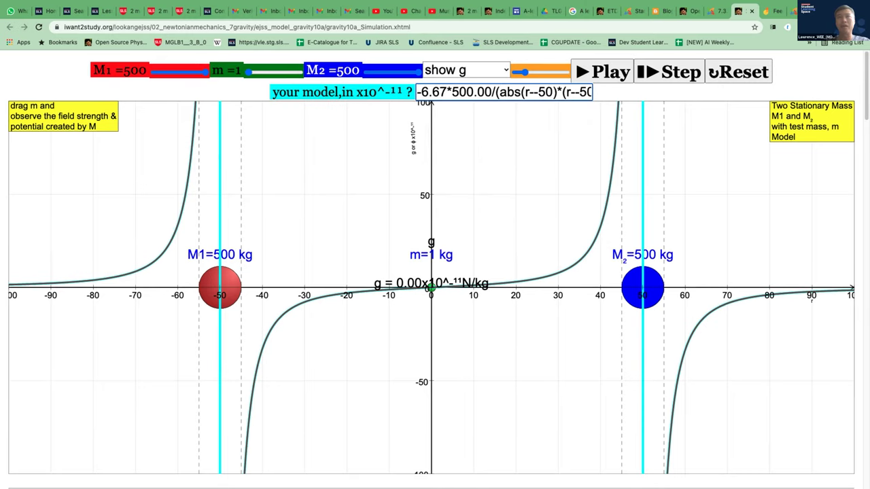
pyautogui.press('Return')
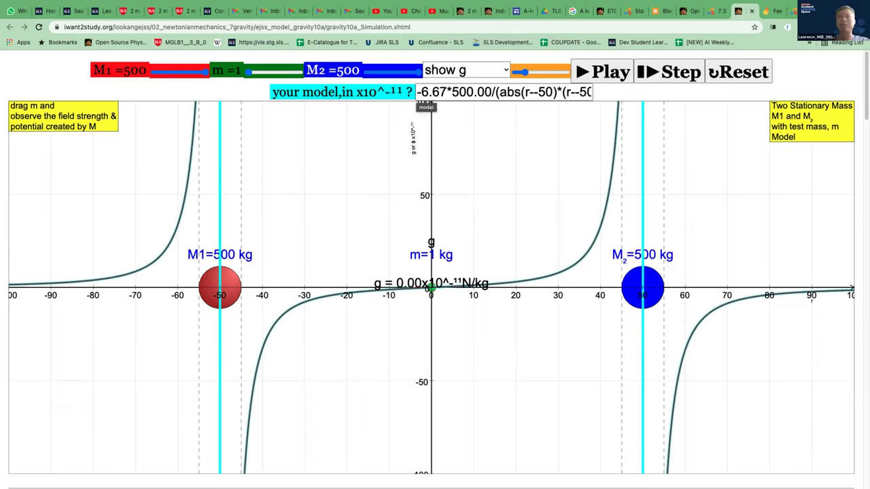
pyautogui.moveTo(417, 93); pyautogui.dragTo(602, 95)
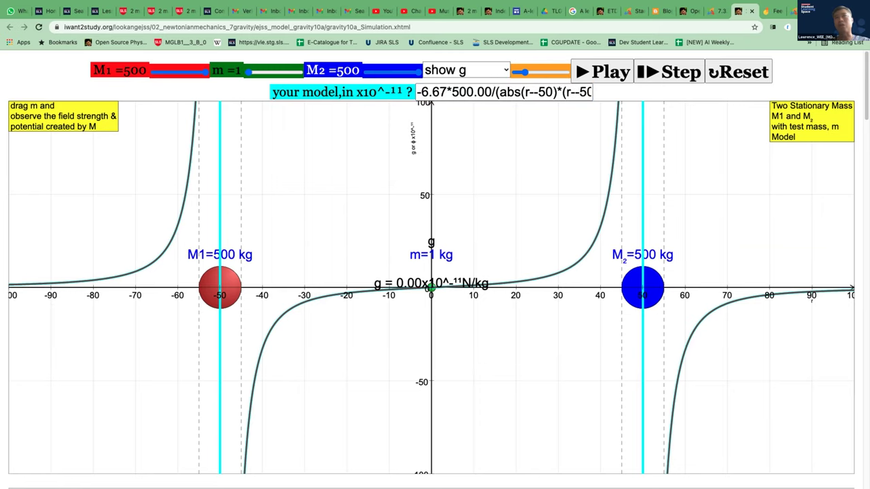
# Replace the whole model expression with sin(r) and plot it against the resultant g curve.
pyautogui.click(504, 92)
pyautogui.tripleClick(504, 91)
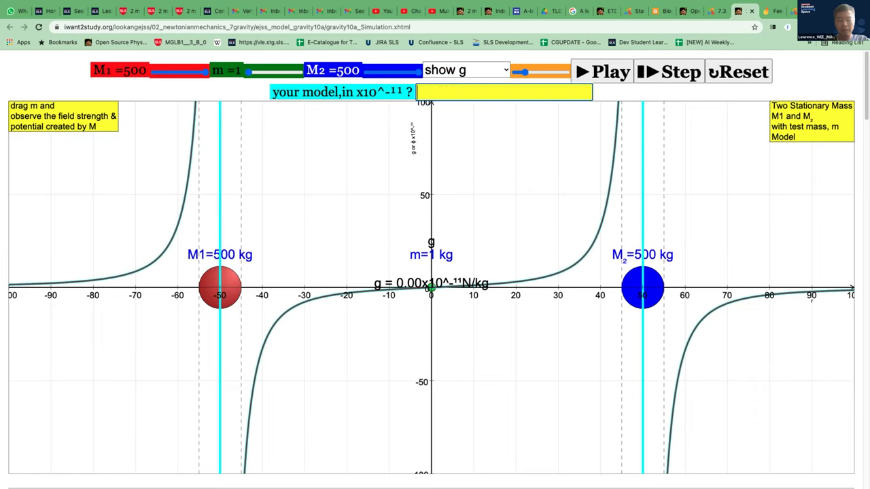
pyautogui.write('sin')
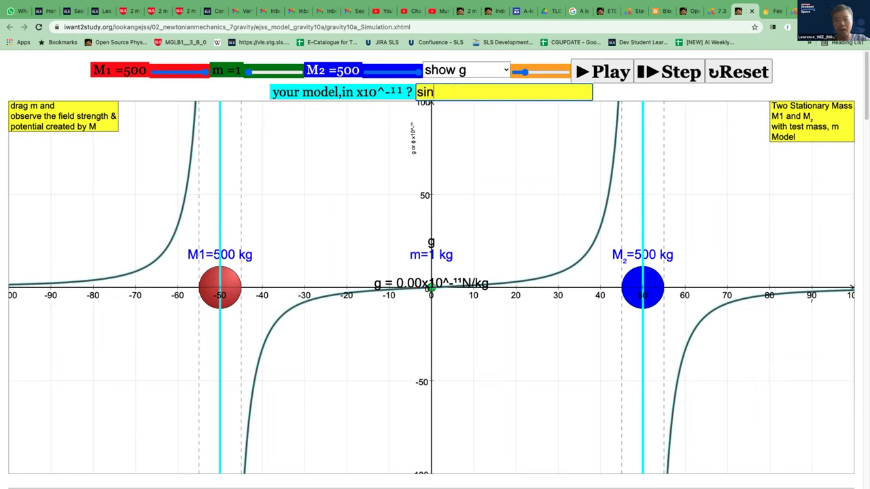
pyautogui.write('(r)')
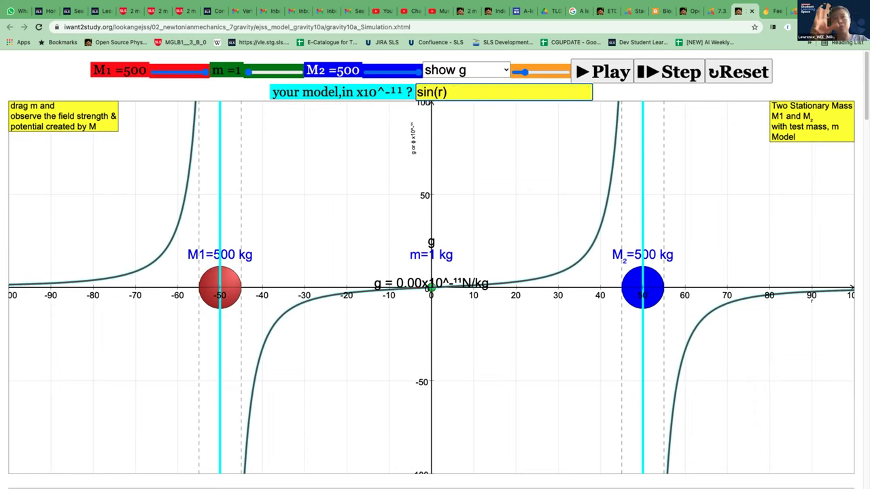
pyautogui.press('Return')
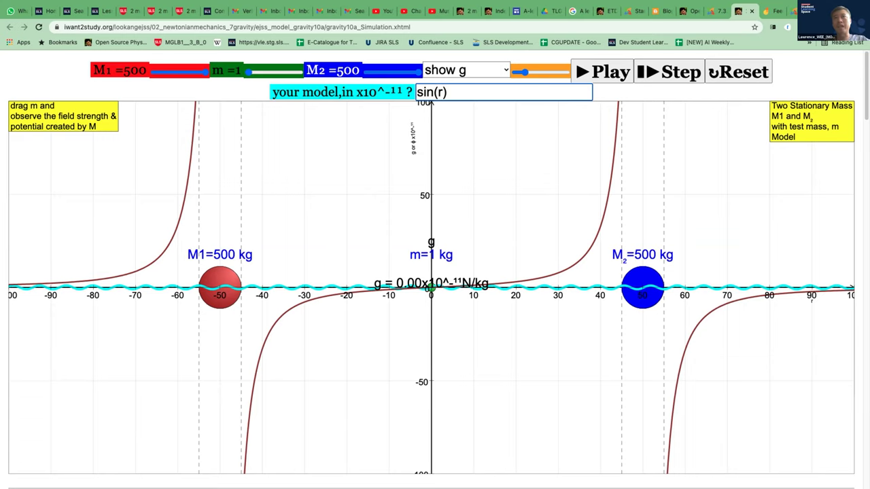